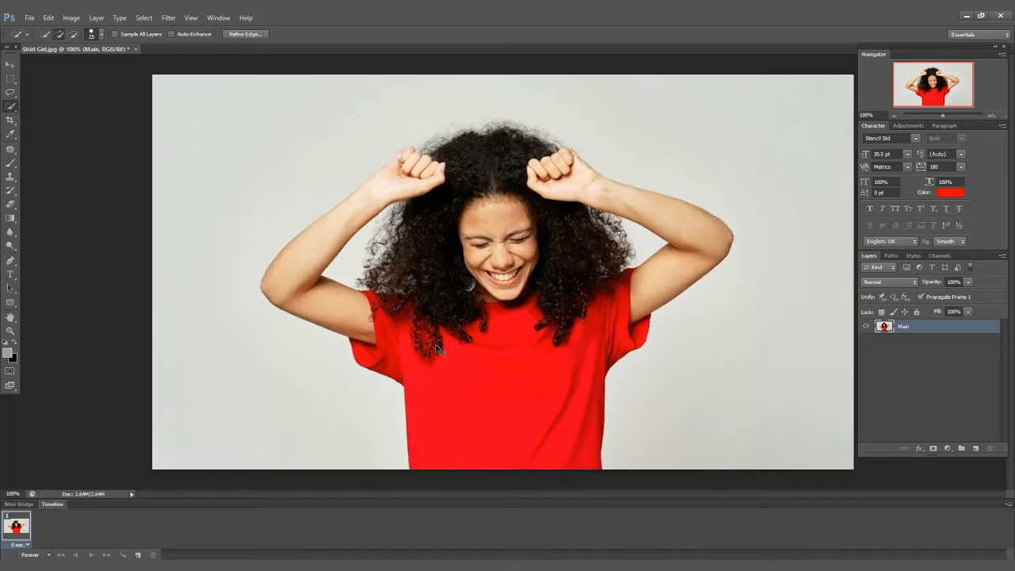
Refine the quick selection of the woman, subtracting the background gap between her hair and raised right arm.
{"action": "key", "text": "ctrl+plus"}
{"action": "left_click_drag", "start_coordinate": [608, 322], "coordinate": [494, 310]}
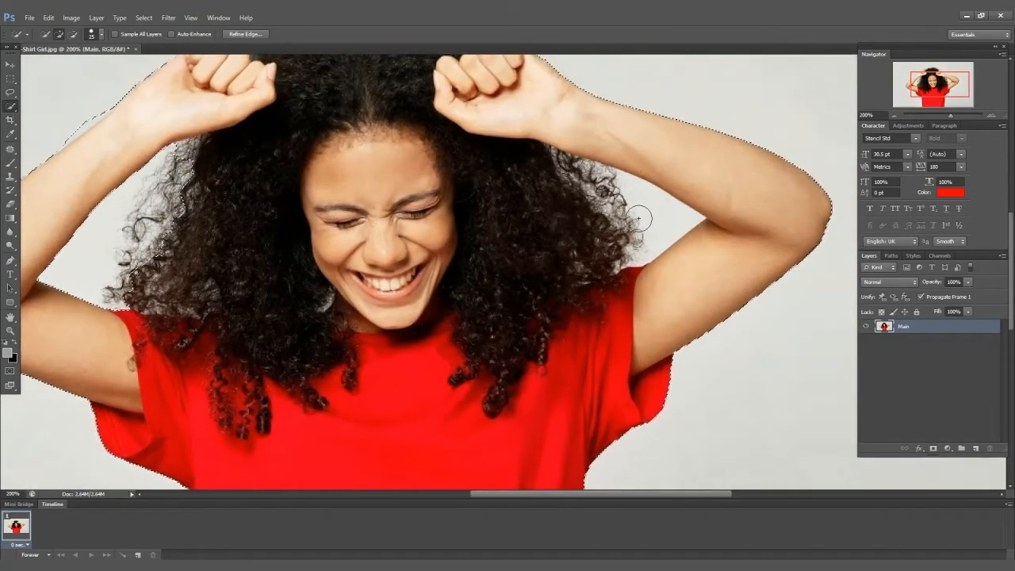
{"action": "key", "text": "alt"}
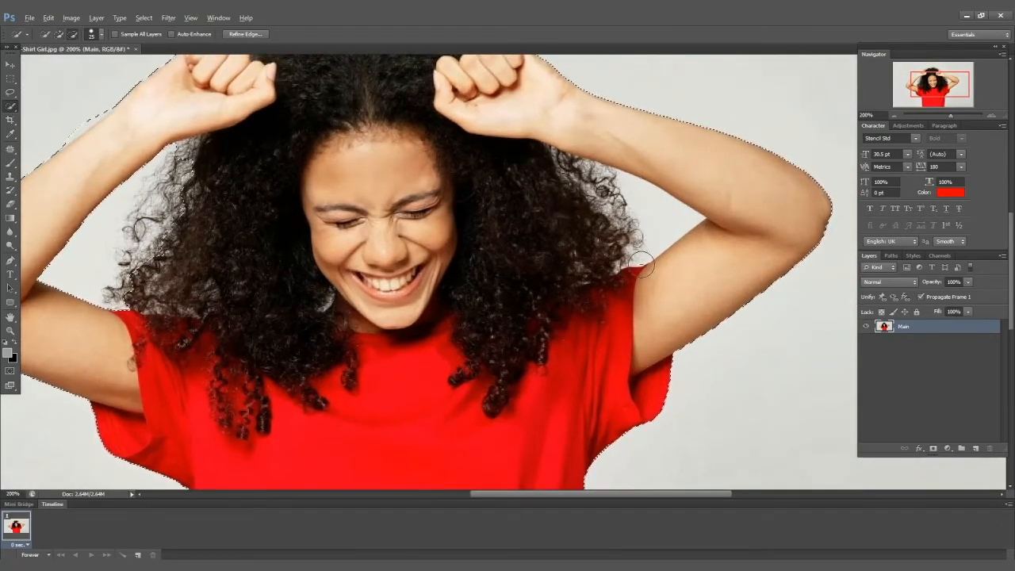
{"action": "left_click_drag", "start_coordinate": [641, 264], "coordinate": [654, 243]}
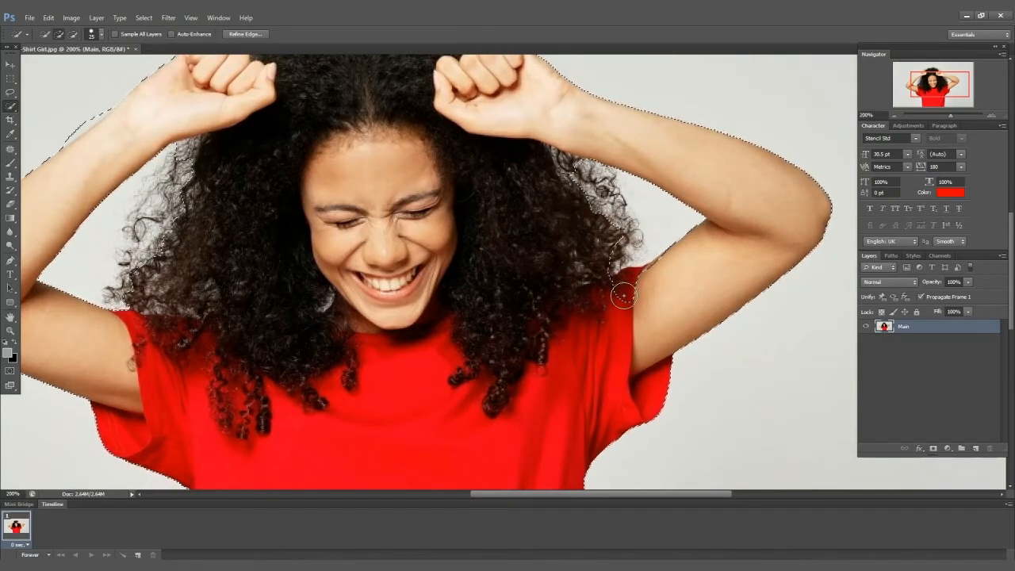
{"action": "mouse_move", "coordinate": [620, 292]}
{"action": "left_mouse_down"}
{"action": "mouse_move", "coordinate": [629, 277]}
{"action": "mouse_move", "coordinate": [599, 170]}
{"action": "left_mouse_up"}
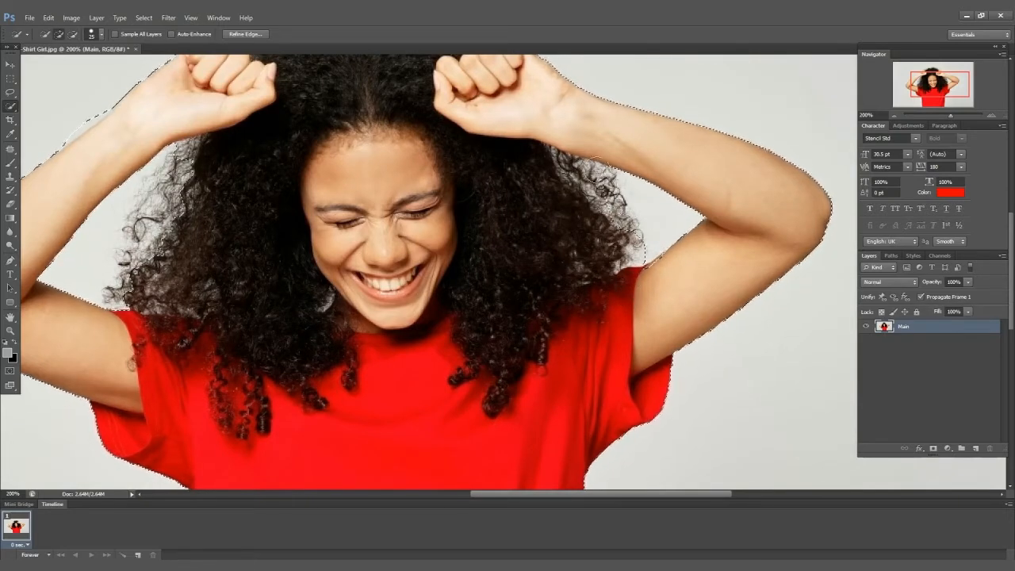
Shrink the brush and subtract the background showing through the hair on the left side of her head.
{"action": "key", "text": "bracketleft"}
{"action": "key", "text": "bracketleft"}
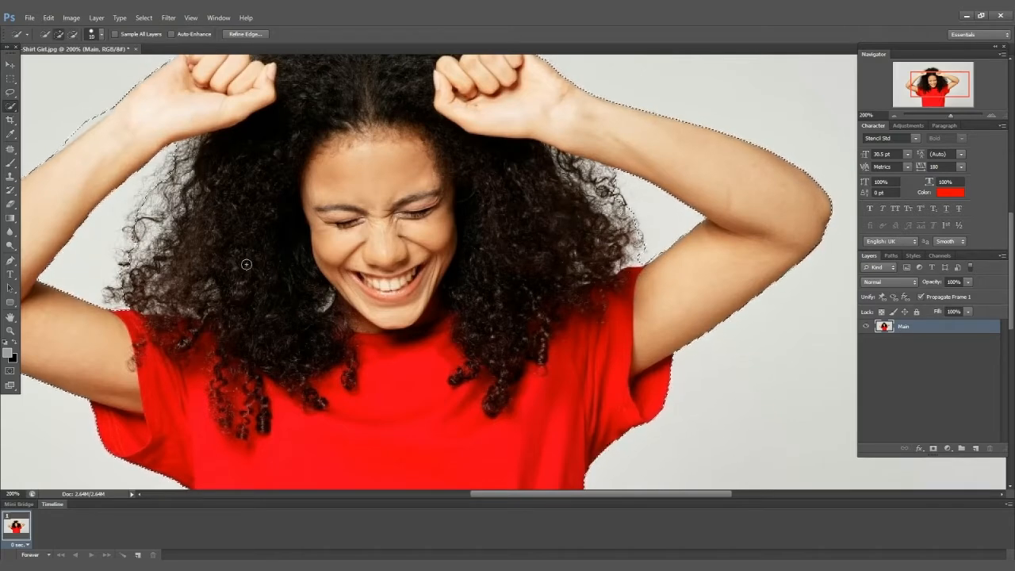
{"action": "key", "text": "bracketleft"}
{"action": "left_click_drag", "start_coordinate": [133, 242], "coordinate": [161, 176]}
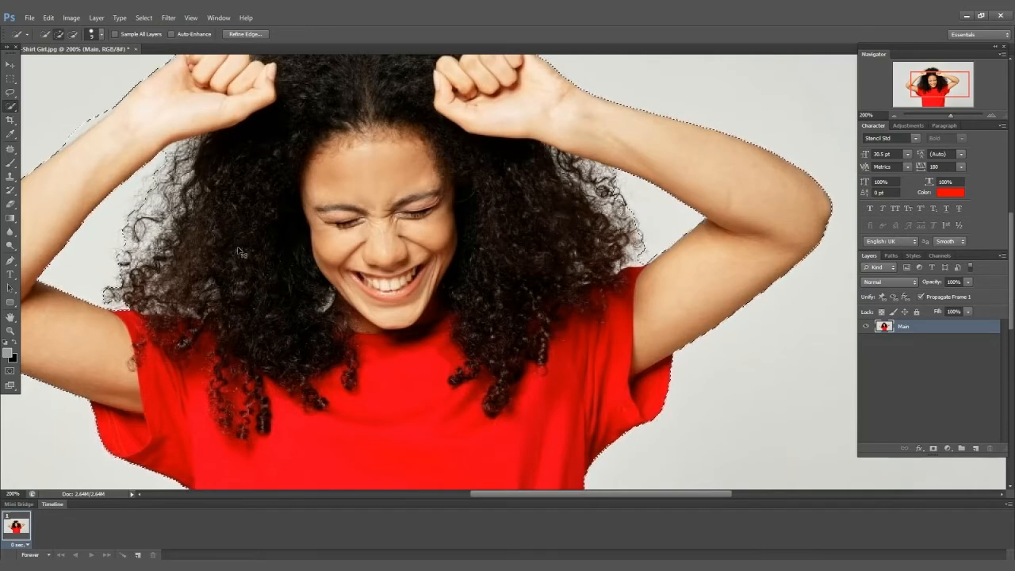
{"action": "key", "text": "ctrl+minus"}
{"action": "key", "text": "ctrl+minus"}
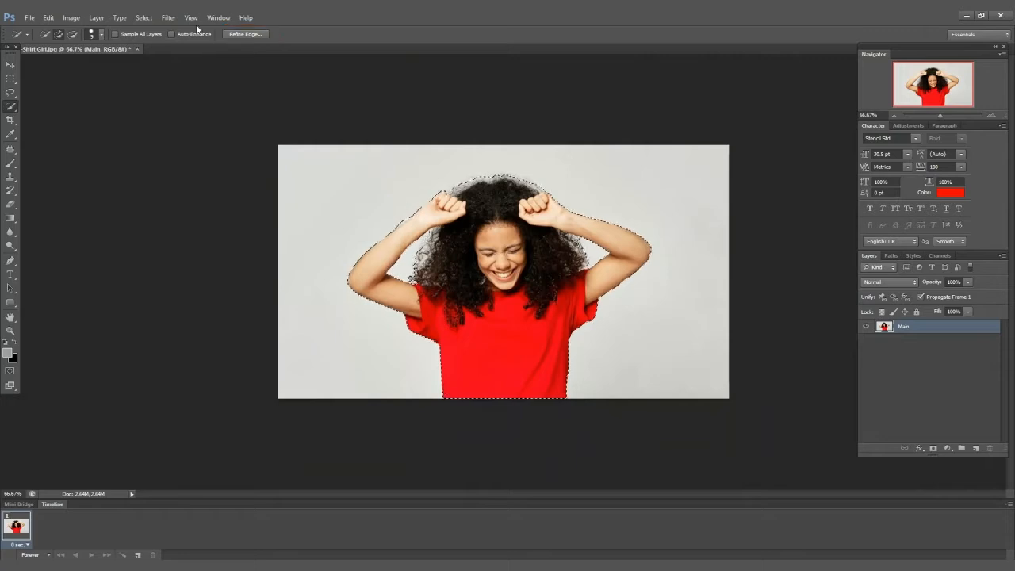
Open Refine Edge for the selection and examine its edges in the On Black view.
{"action": "left_click", "coordinate": [243, 34]}
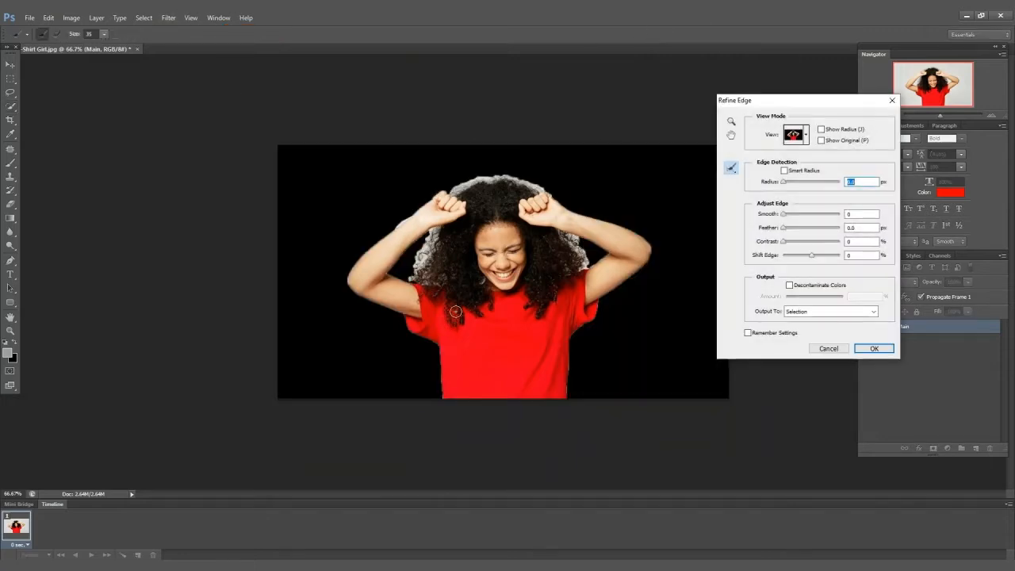
{"action": "key", "text": "ctrl+plus"}
{"action": "key", "text": "ctrl+plus"}
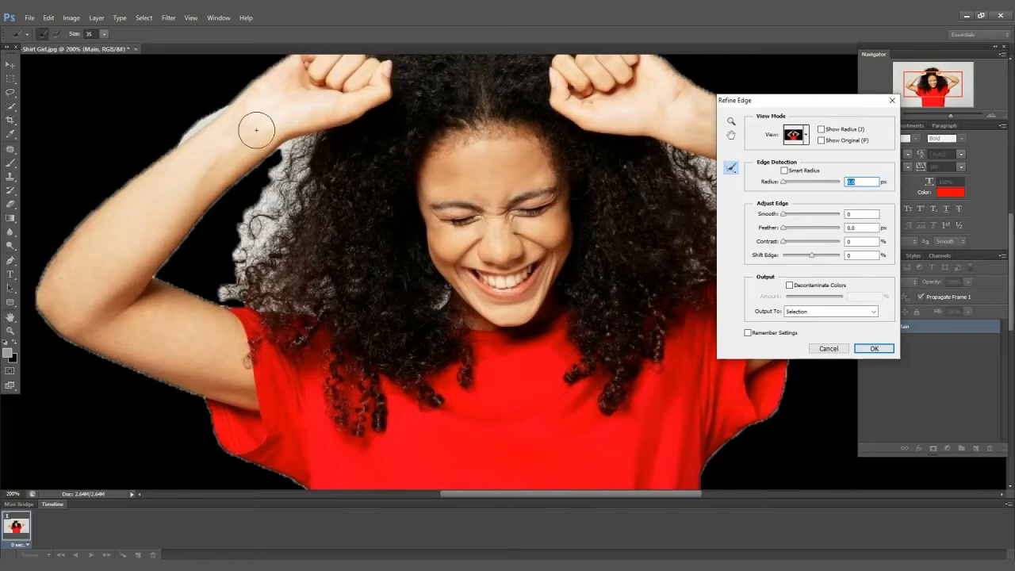
{"action": "key", "text": "ctrl+minus"}
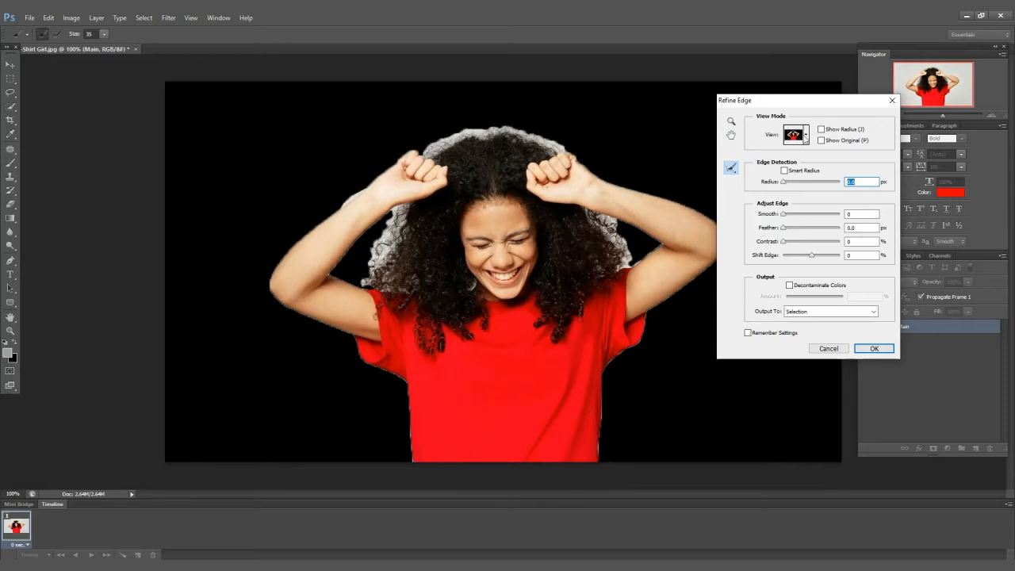
{"action": "left_click", "coordinate": [806, 136]}
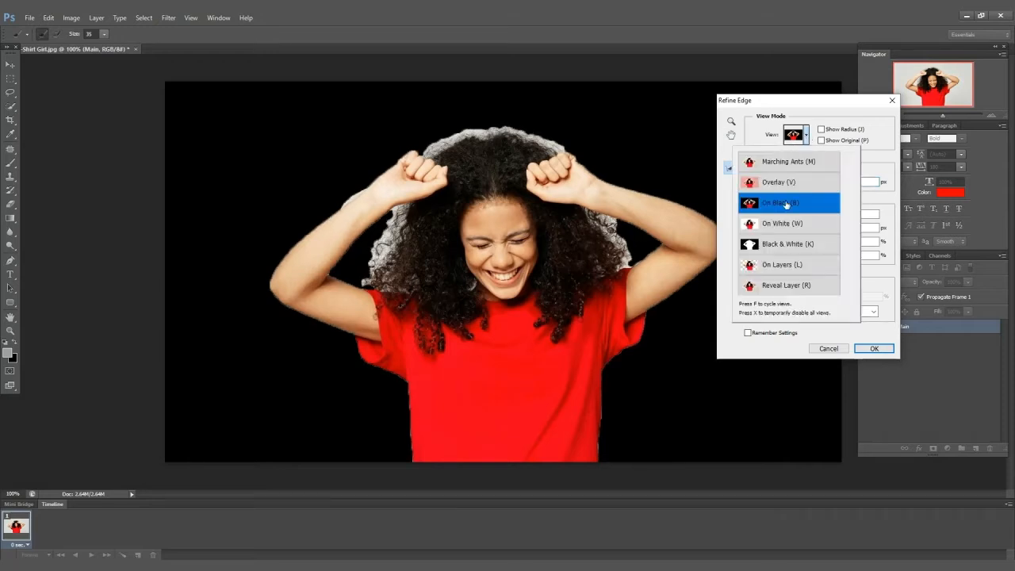
{"action": "left_click", "coordinate": [886, 272]}
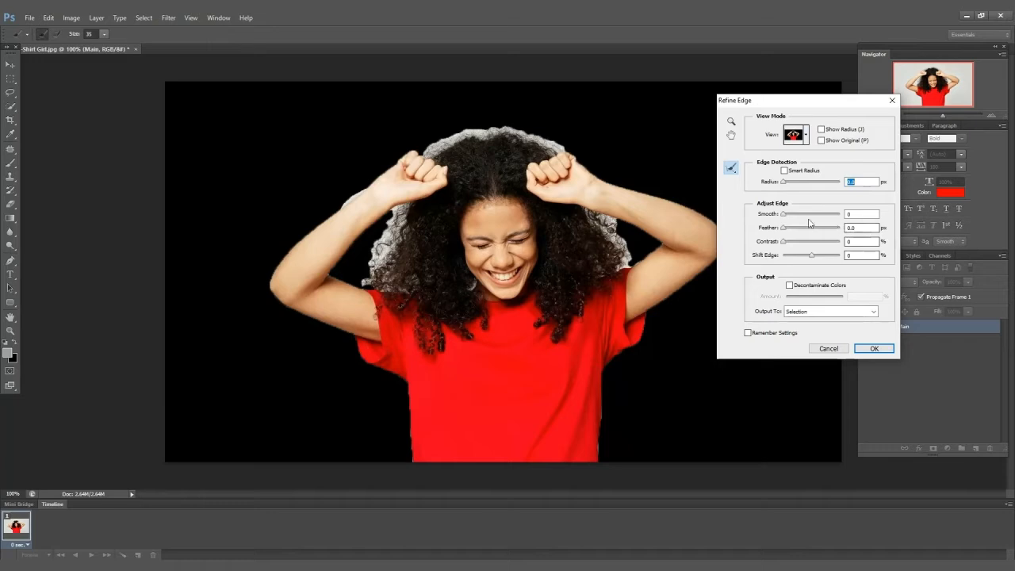
Enable Smart Radius and set the edge detection radius to 2.4 px.
{"action": "left_click", "coordinate": [785, 171]}
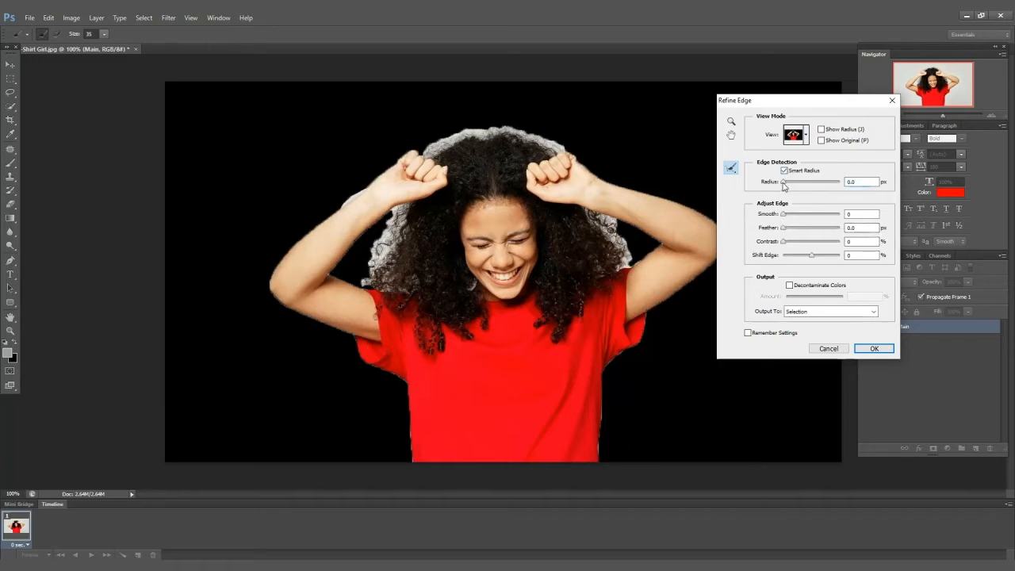
{"action": "left_click_drag", "start_coordinate": [784, 185], "coordinate": [788, 182]}
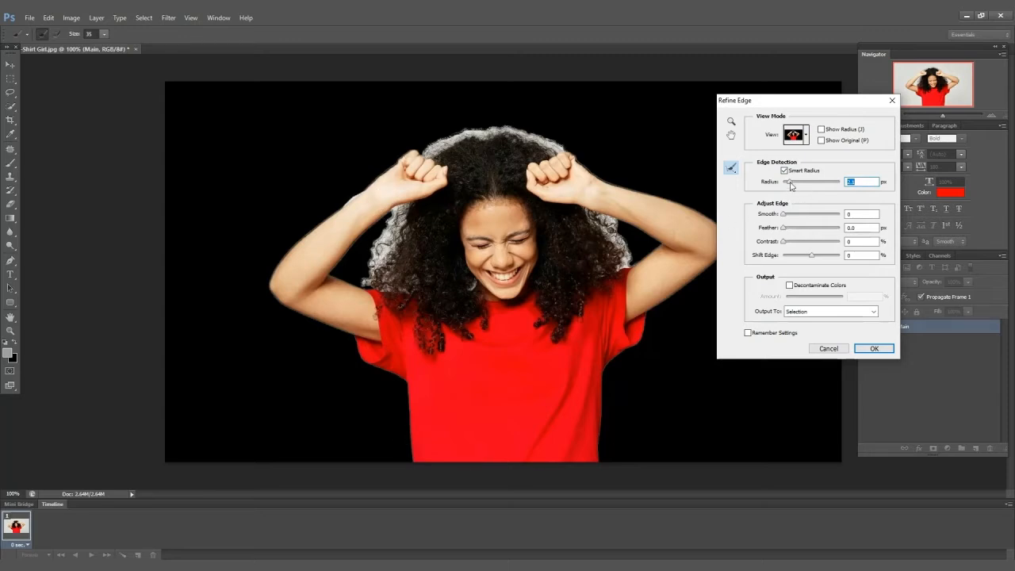
{"action": "left_click_drag", "start_coordinate": [789, 183], "coordinate": [779, 187]}
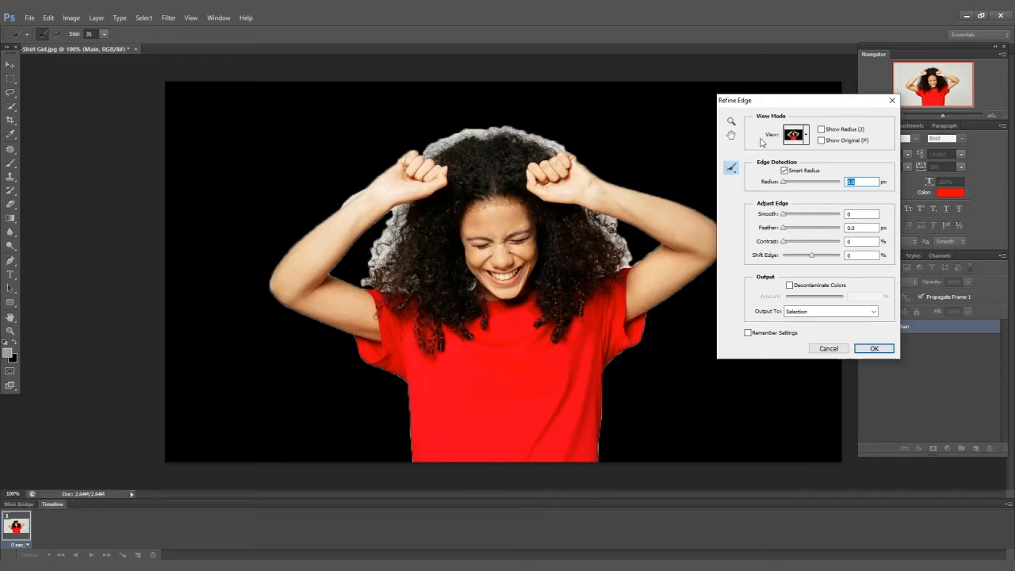
{"action": "left_click_drag", "start_coordinate": [784, 185], "coordinate": [788, 185]}
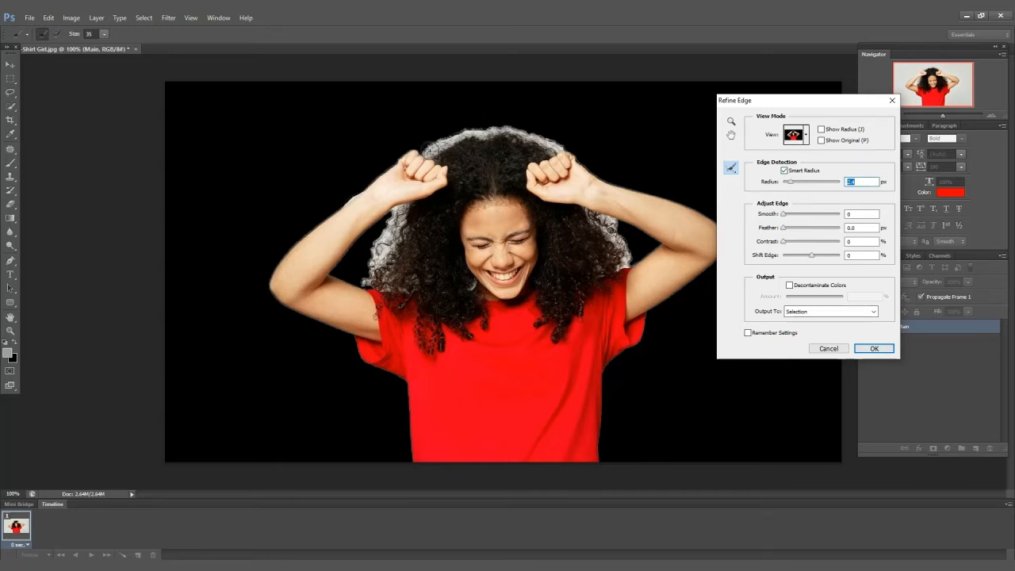
Brush with the Refine Radius tool over the hair edges around the head, arms and shirt.
{"action": "left_click_drag", "start_coordinate": [485, 131], "coordinate": [560, 144]}
{"action": "mouse_move", "coordinate": [401, 210]}
{"action": "left_mouse_down"}
{"action": "mouse_move", "coordinate": [372, 273]}
{"action": "mouse_move", "coordinate": [395, 221]}
{"action": "left_mouse_up"}
{"action": "left_click_drag", "start_coordinate": [386, 285], "coordinate": [363, 280]}
{"action": "left_click_drag", "start_coordinate": [600, 219], "coordinate": [610, 228]}
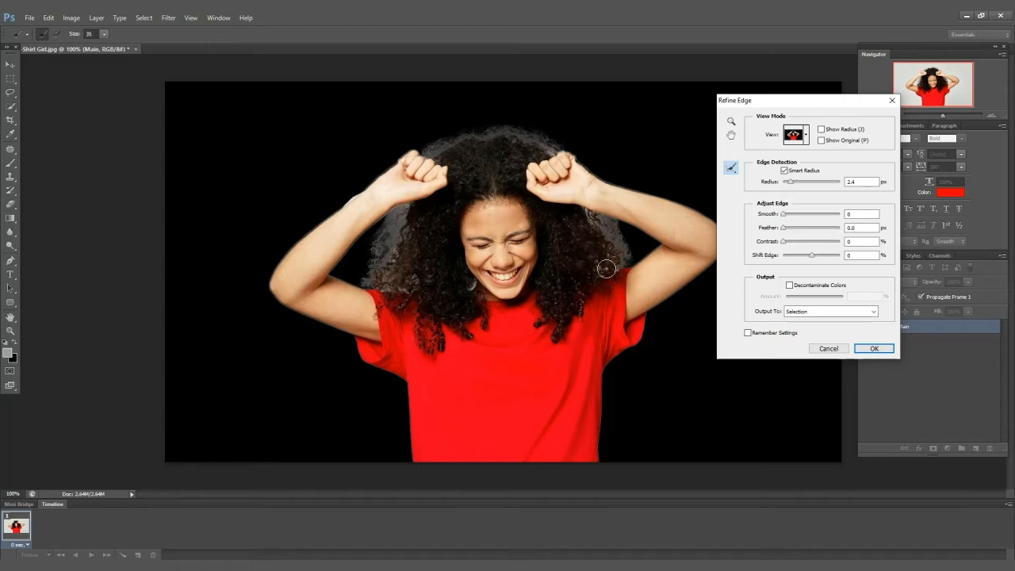
{"action": "left_click_drag", "start_coordinate": [364, 184], "coordinate": [343, 205]}
{"action": "left_click_drag", "start_coordinate": [607, 405], "coordinate": [608, 471]}
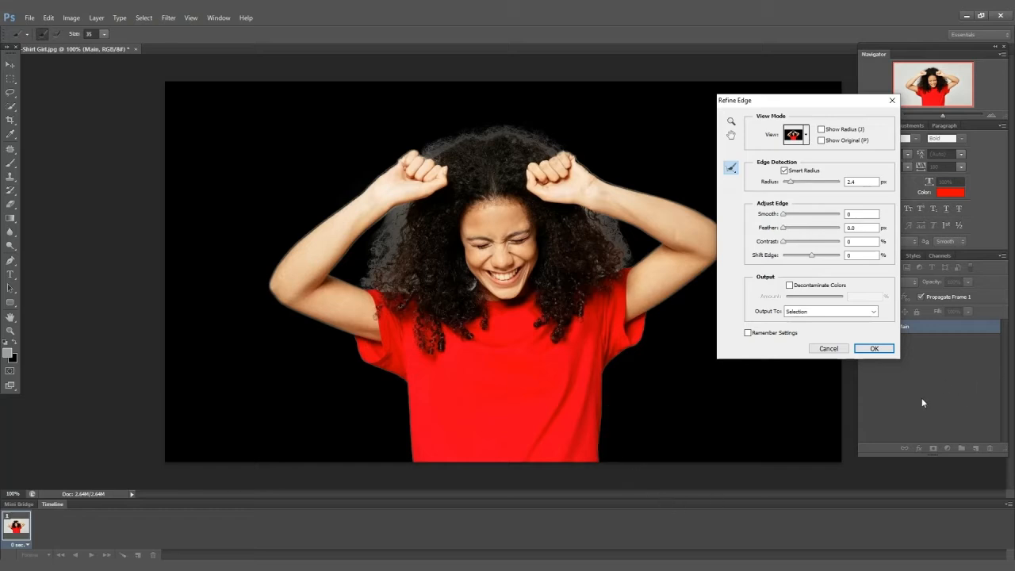
Enable Decontaminate Colors at 50%, set the output to New Layer, and apply the refinement.
{"action": "left_click", "coordinate": [789, 286]}
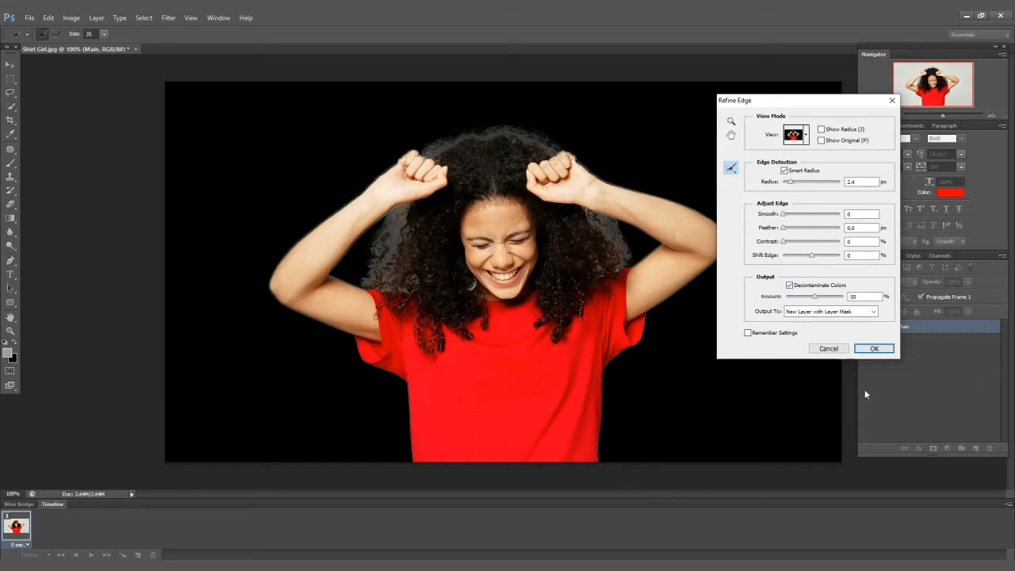
{"action": "left_click", "coordinate": [844, 312]}
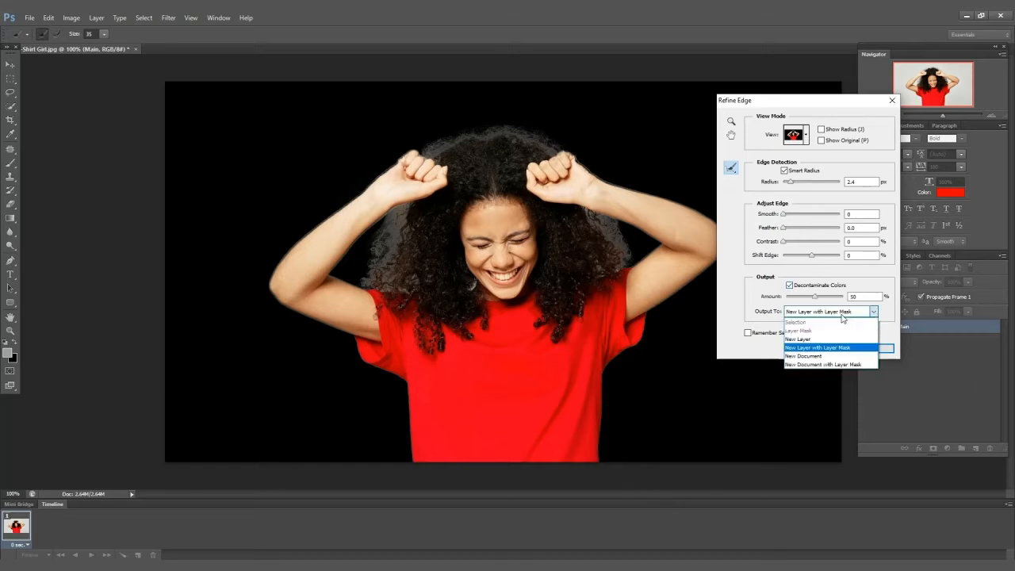
{"action": "left_click", "coordinate": [820, 339]}
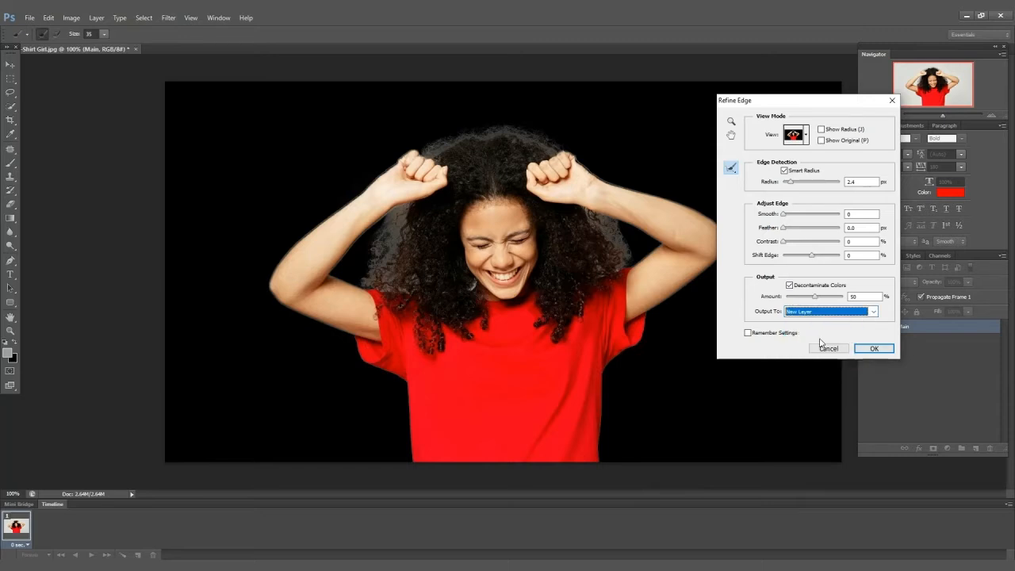
{"action": "left_click", "coordinate": [879, 349]}
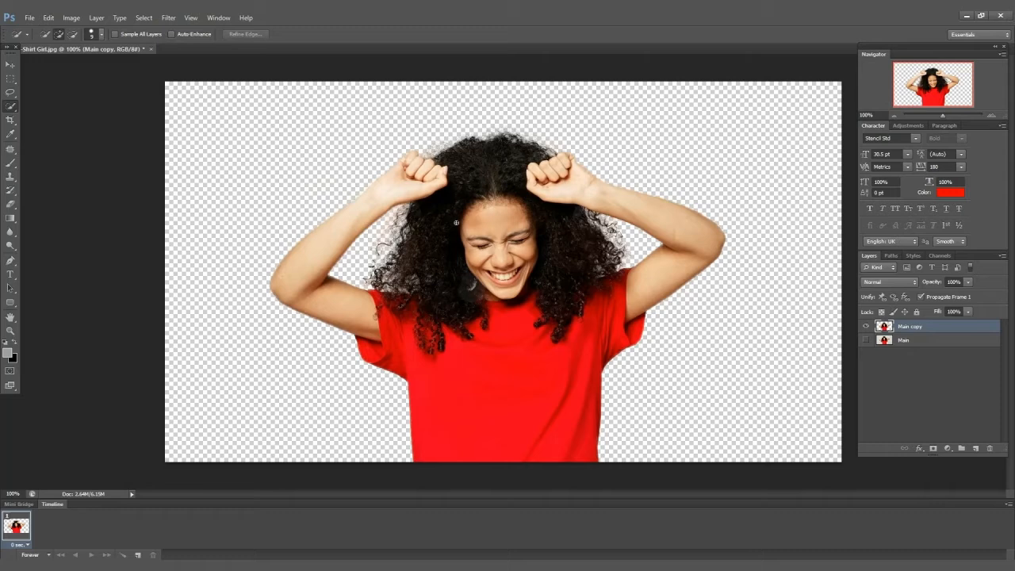
Rename the original Main layer to Backup.
{"action": "left_click", "coordinate": [920, 343]}
{"action": "double_click", "coordinate": [904, 341]}
{"action": "type", "text": "Back"}
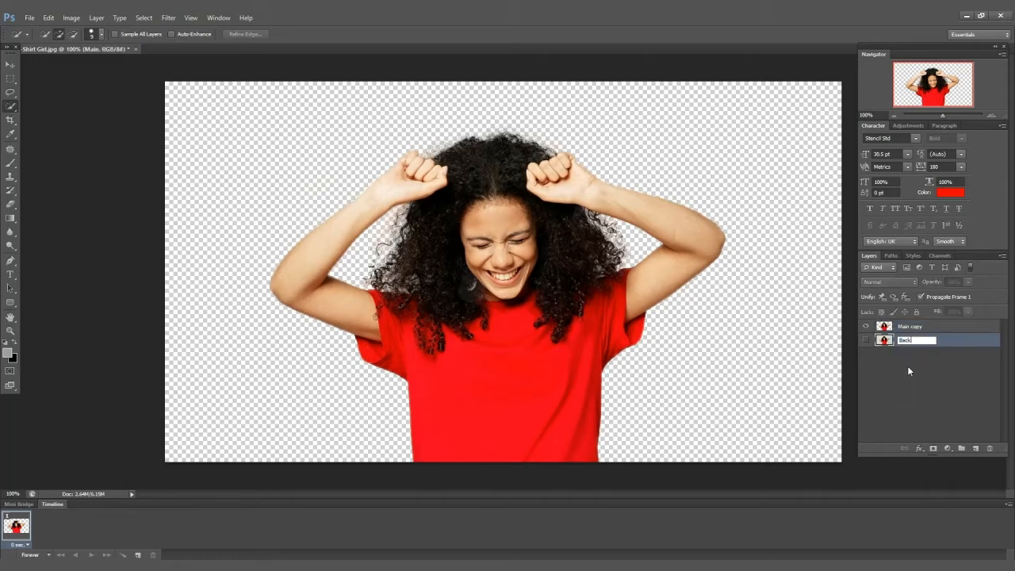
{"action": "type", "text": "up"}
{"action": "left_click", "coordinate": [905, 370]}
Rename the Main copy layer to Main.
{"action": "double_click", "coordinate": [918, 326]}
{"action": "left_click_drag", "start_coordinate": [926, 327], "coordinate": [921, 327]}
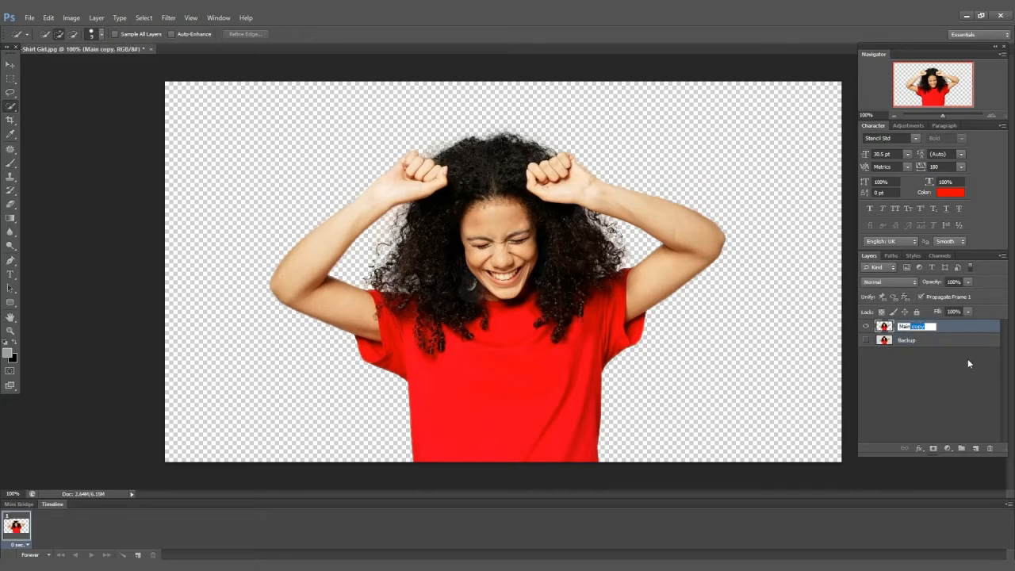
{"action": "key", "text": "BackSpace"}
{"action": "key", "text": "Return"}
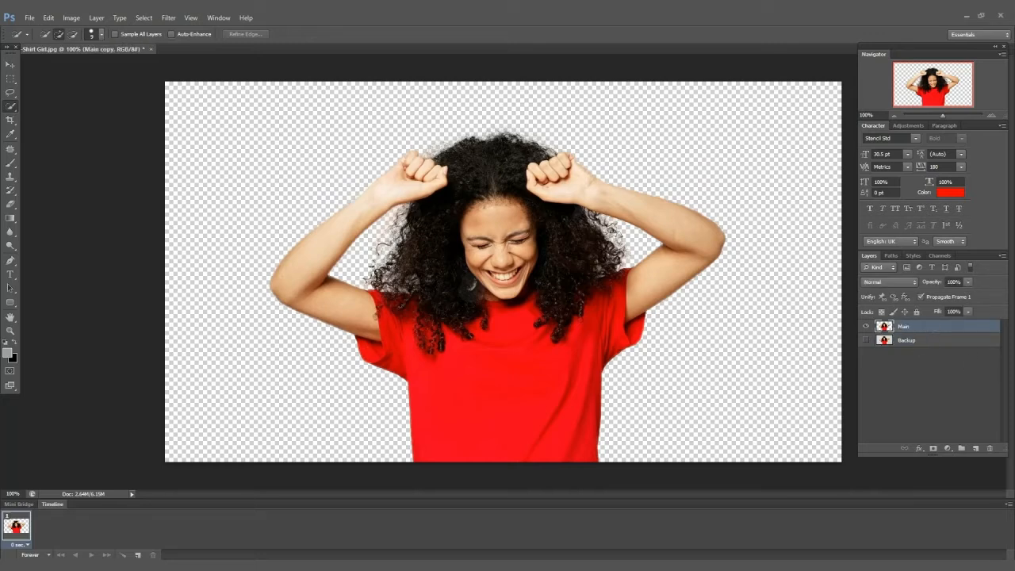
Duplicate the Main layer and rename the new copy Duplicate.
{"action": "left_click", "coordinate": [921, 373]}
{"action": "left_click", "coordinate": [918, 331]}
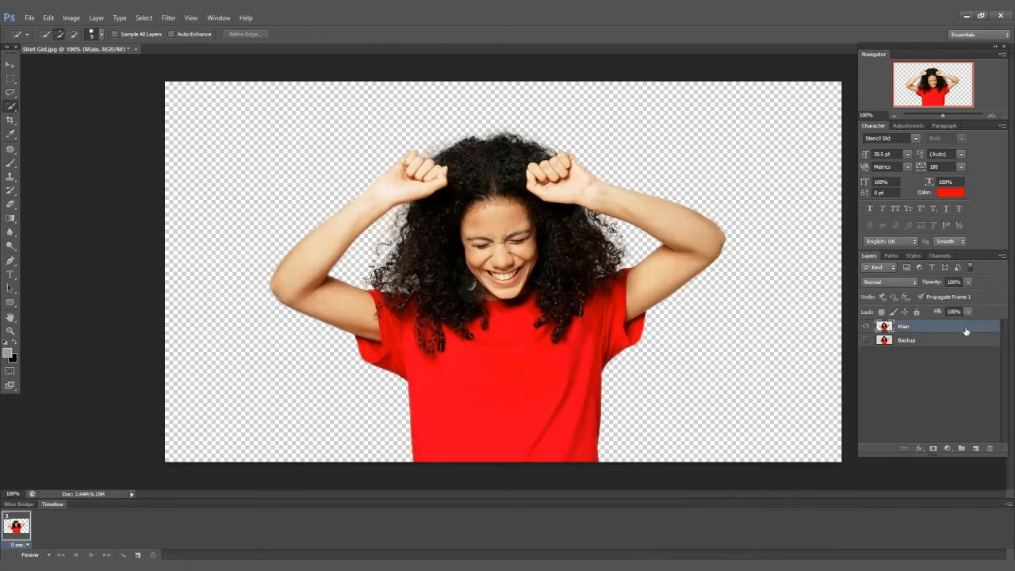
{"action": "key", "text": "ctrl+j"}
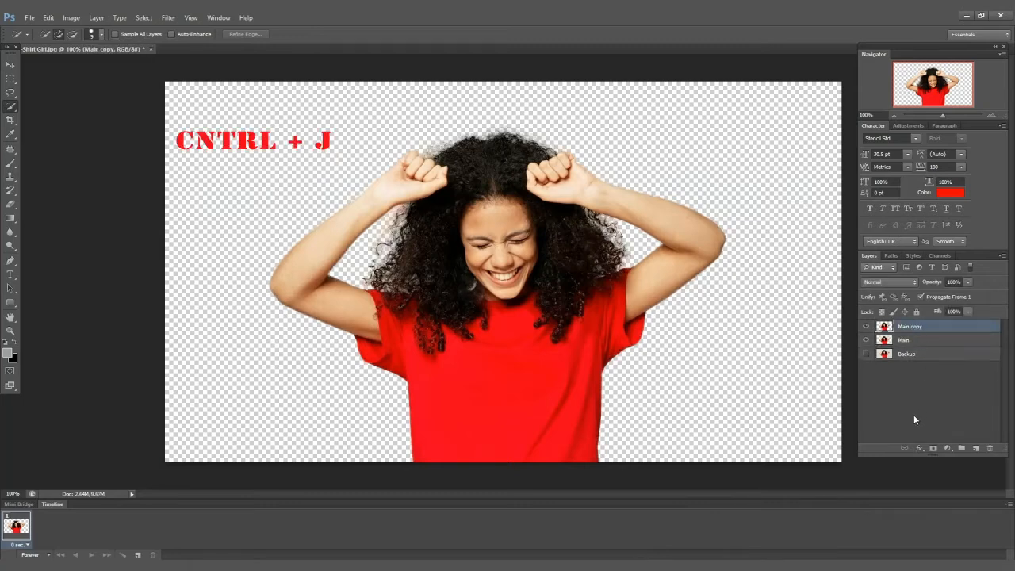
{"action": "double_click", "coordinate": [910, 327]}
{"action": "double_click", "coordinate": [911, 341]}
{"action": "key", "text": "Return"}
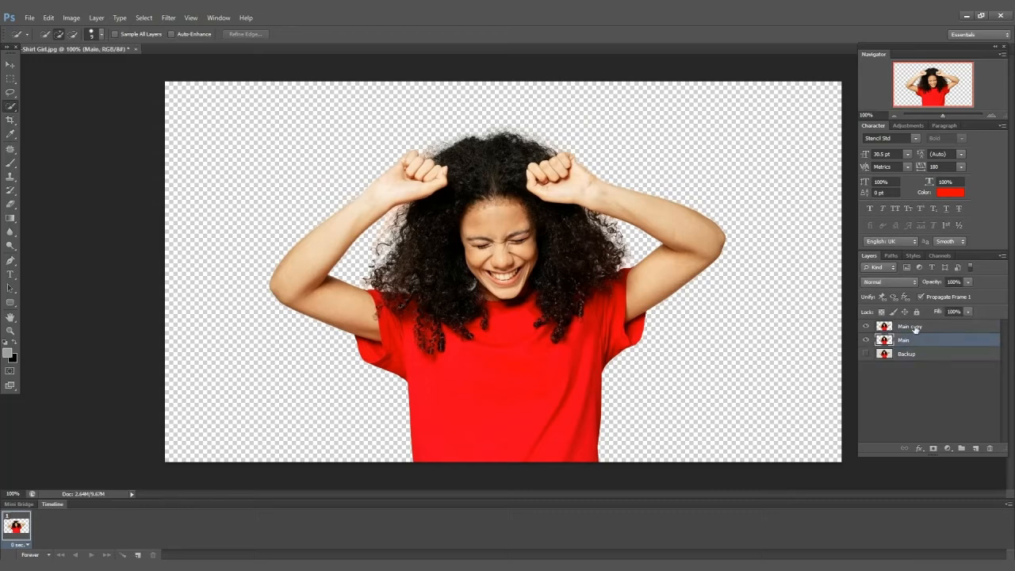
{"action": "double_click", "coordinate": [910, 327]}
{"action": "type", "text": "Duplicate"}
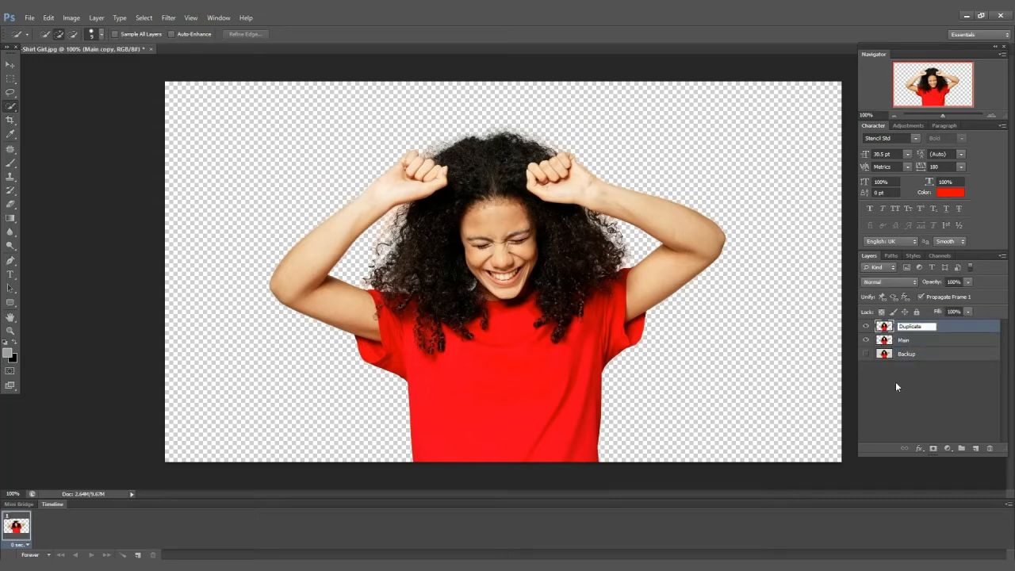
{"action": "key", "text": "Return"}
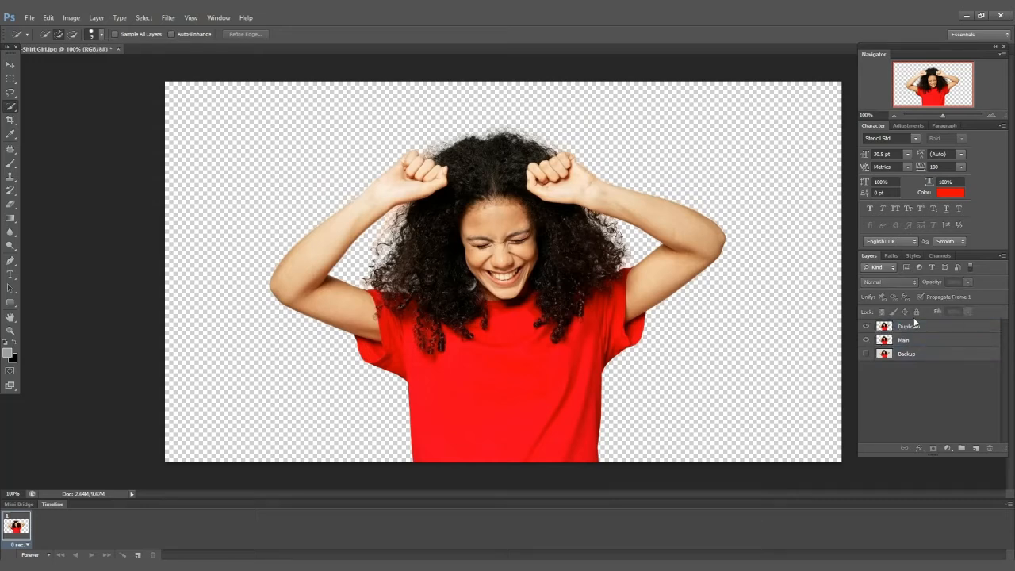
Move the Duplicate layer below Main and add a Gradient fill layer above it.
{"action": "left_click_drag", "start_coordinate": [919, 326], "coordinate": [892, 348]}
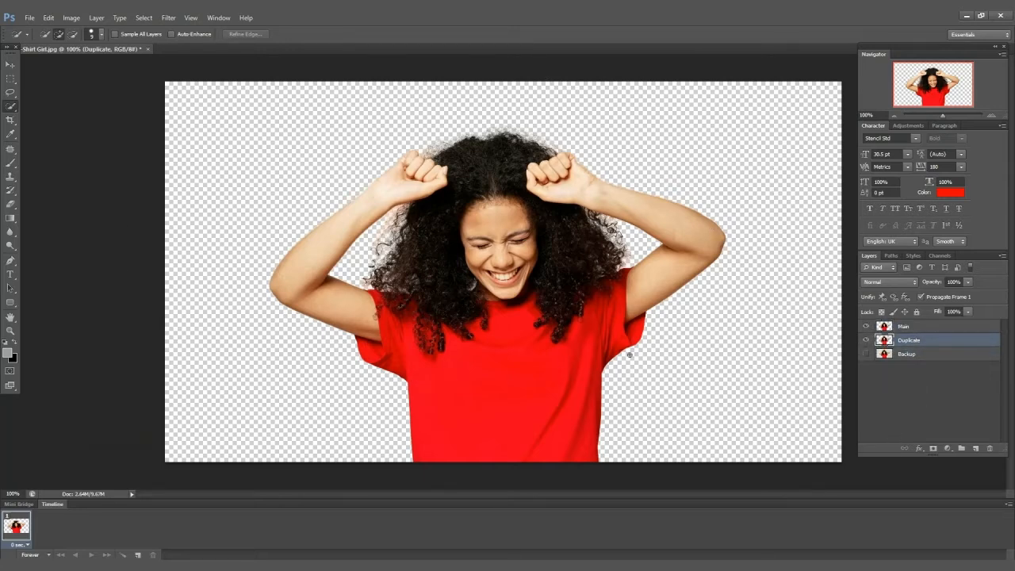
{"action": "left_click", "coordinate": [948, 448]}
{"action": "left_click", "coordinate": [936, 234]}
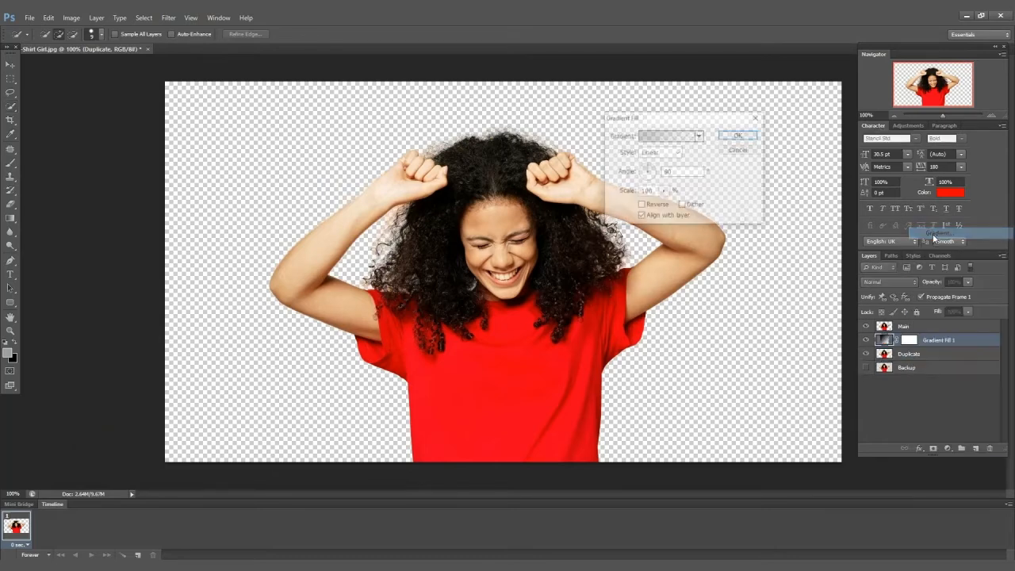
Start from the Black, White gradient preset and set its left color stop to a dark yellow.
{"action": "left_click", "coordinate": [670, 136]}
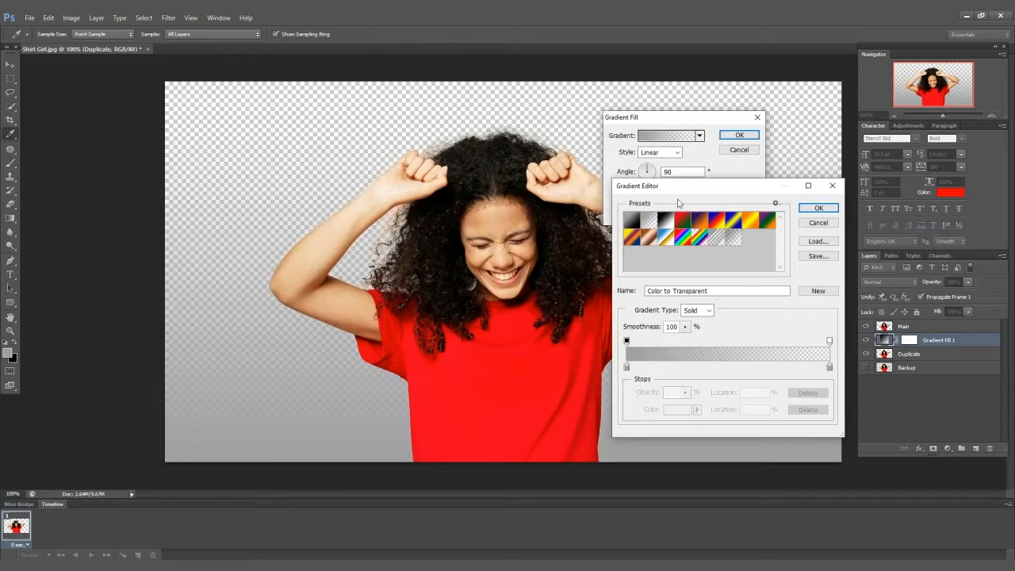
{"action": "left_click", "coordinate": [665, 219]}
{"action": "left_click", "coordinate": [626, 366]}
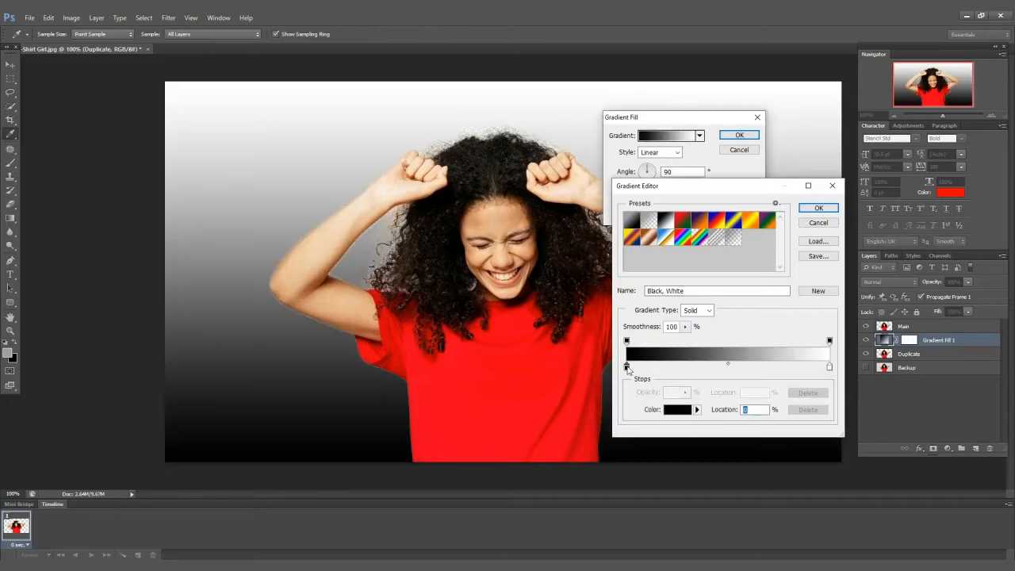
{"action": "double_click", "coordinate": [626, 367]}
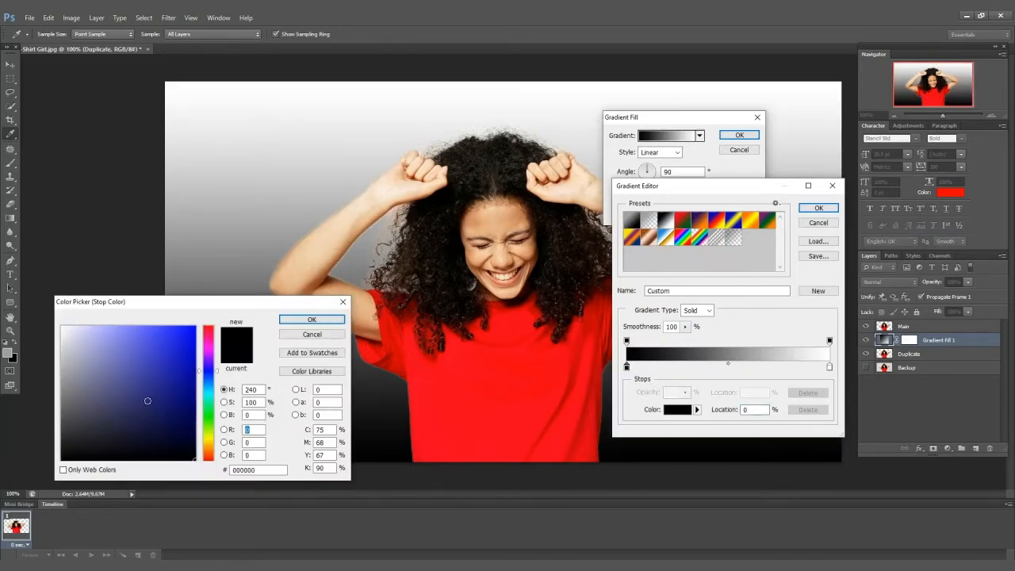
{"action": "left_click", "coordinate": [210, 443]}
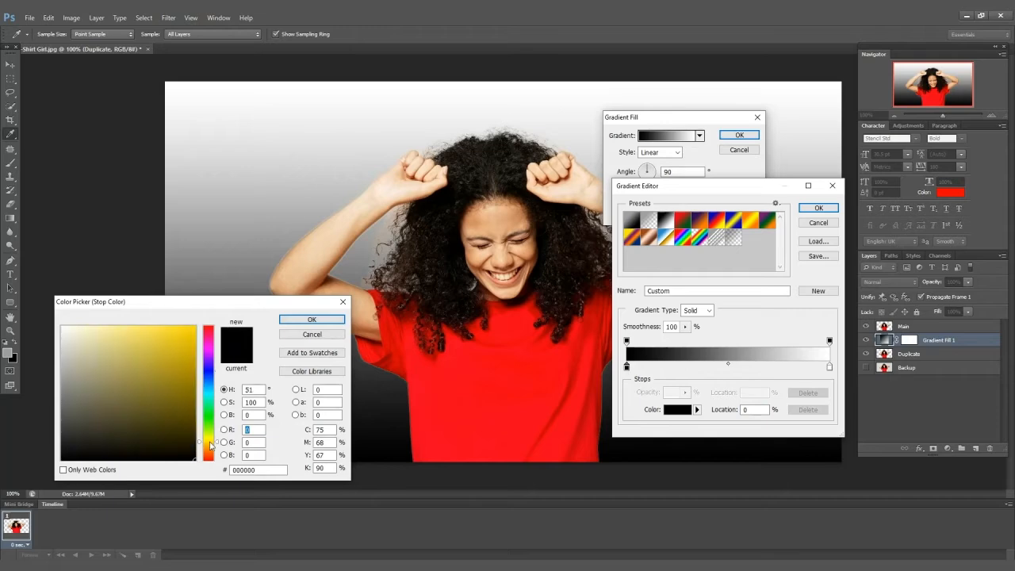
{"action": "left_click_drag", "start_coordinate": [162, 359], "coordinate": [221, 312]}
{"action": "left_click", "coordinate": [311, 319]}
Set the right color stop to a lighter yellow and confirm the custom gradient.
{"action": "left_click", "coordinate": [830, 367]}
{"action": "double_click", "coordinate": [828, 367]}
{"action": "left_click", "coordinate": [210, 442]}
{"action": "left_click", "coordinate": [224, 442]}
{"action": "left_click", "coordinate": [90, 328]}
{"action": "left_click", "coordinate": [311, 318]}
{"action": "left_click", "coordinate": [818, 208]}
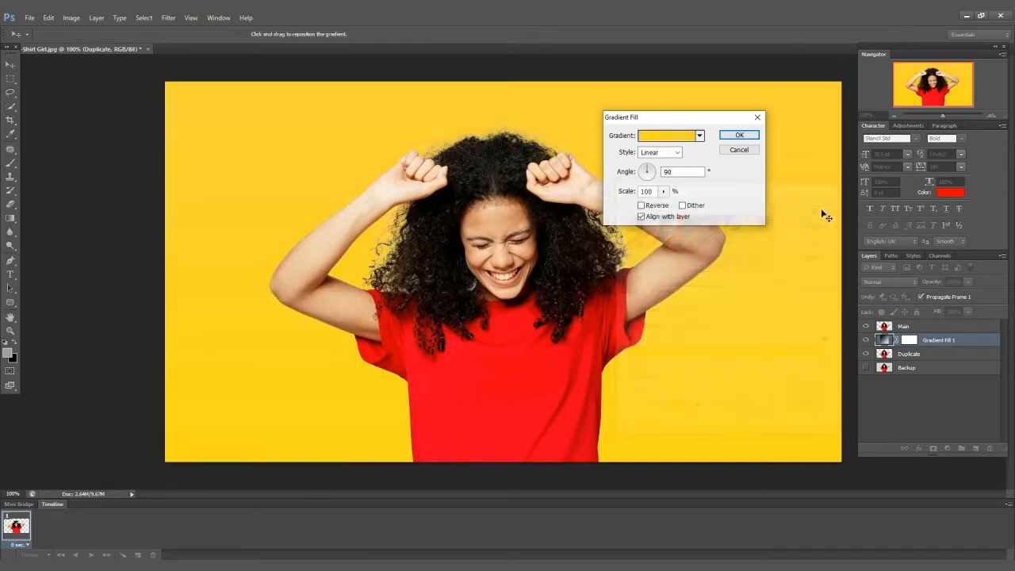
Change the gradient fill style to Radial, enable Reverse, increase the scale, and apply the fill.
{"action": "left_click", "coordinate": [674, 153]}
{"action": "left_click", "coordinate": [658, 172]}
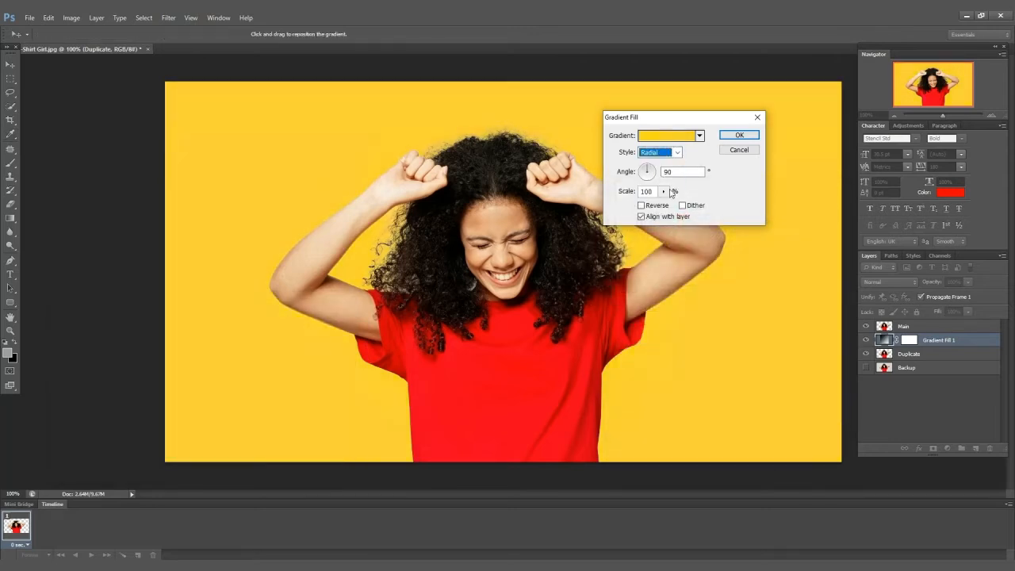
{"action": "left_click", "coordinate": [642, 206]}
{"action": "left_click", "coordinate": [663, 192]}
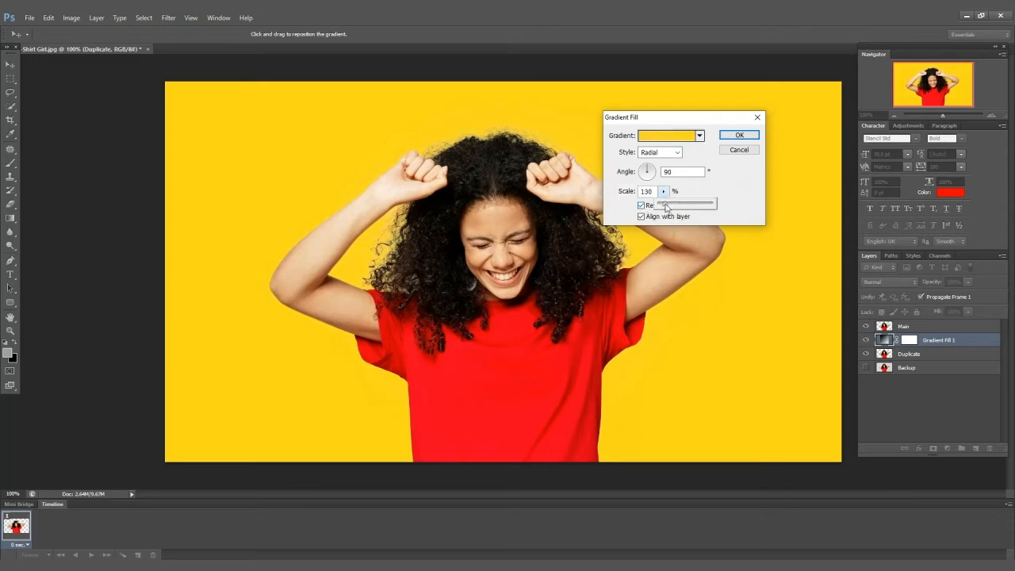
{"action": "left_click_drag", "start_coordinate": [666, 208], "coordinate": [693, 209]}
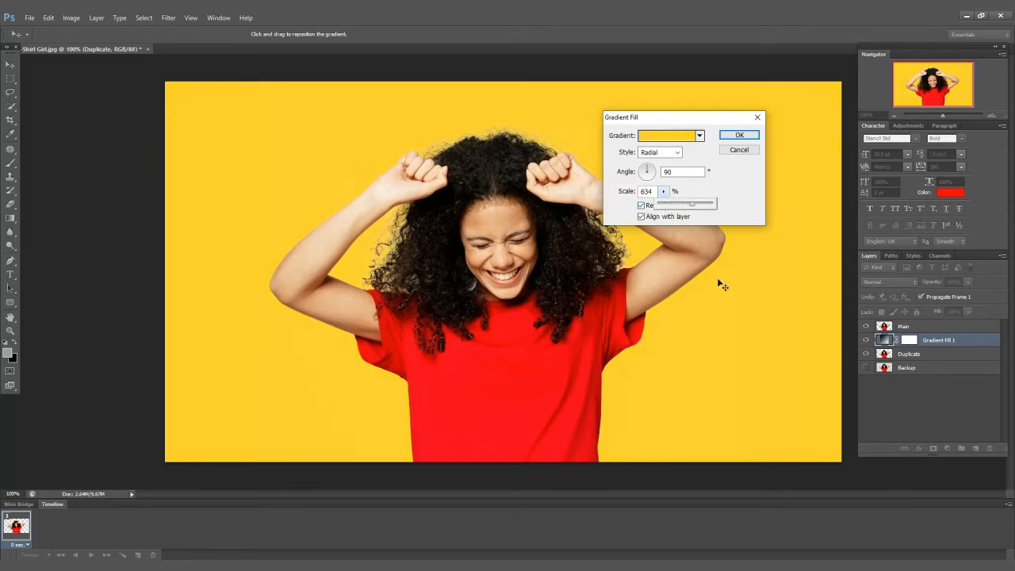
{"action": "left_click", "coordinate": [739, 134]}
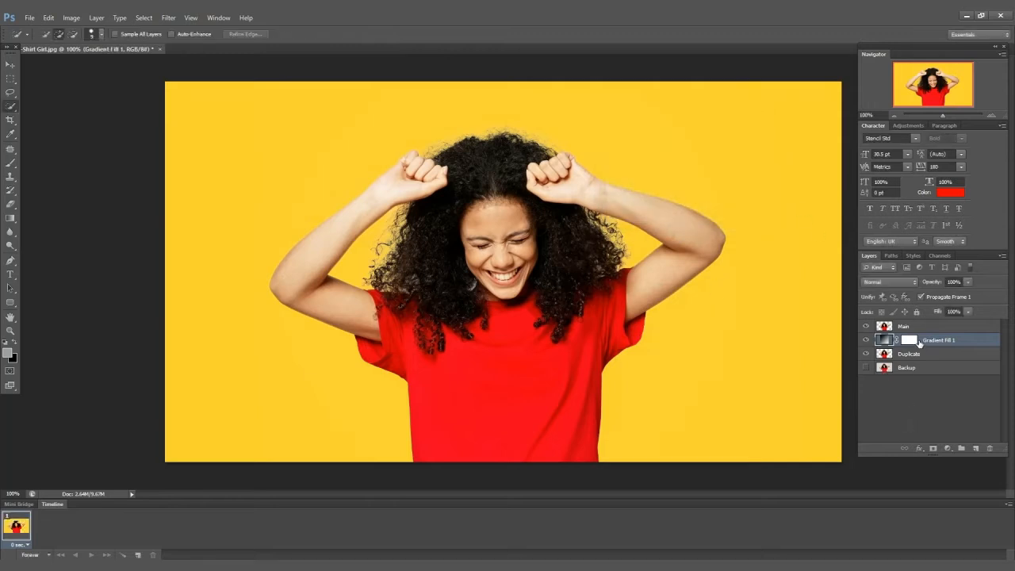
Move the Gradient Fill 1 layer below the Duplicate layer.
{"action": "left_click_drag", "start_coordinate": [920, 342], "coordinate": [915, 363]}
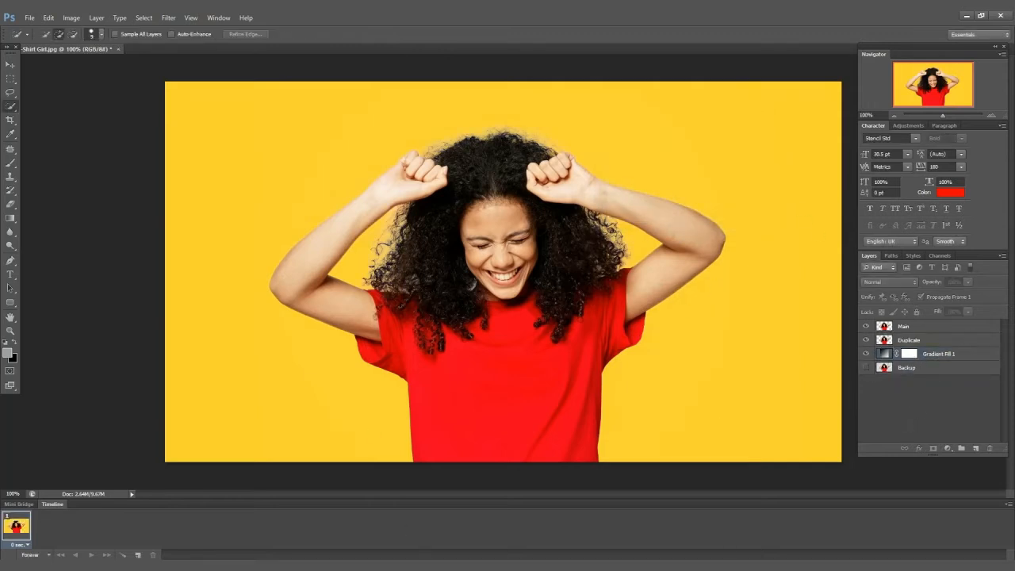
Open the dripping.JPG image and convert its locked Background into Layer 0.
{"action": "left_click", "coordinate": [288, 566]}
{"action": "left_click_drag", "start_coordinate": [693, 137], "coordinate": [392, 20]}
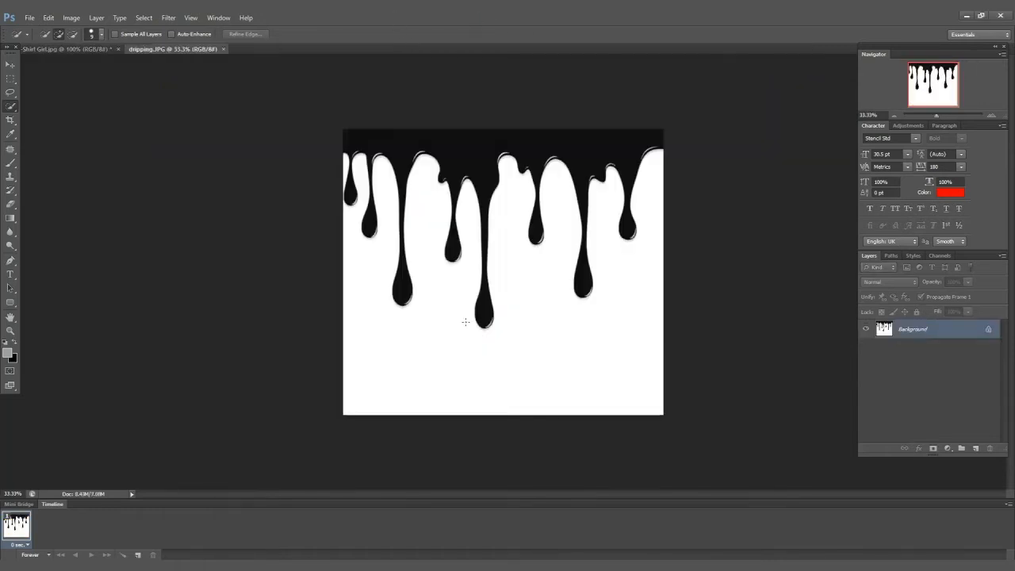
{"action": "double_click", "coordinate": [955, 331]}
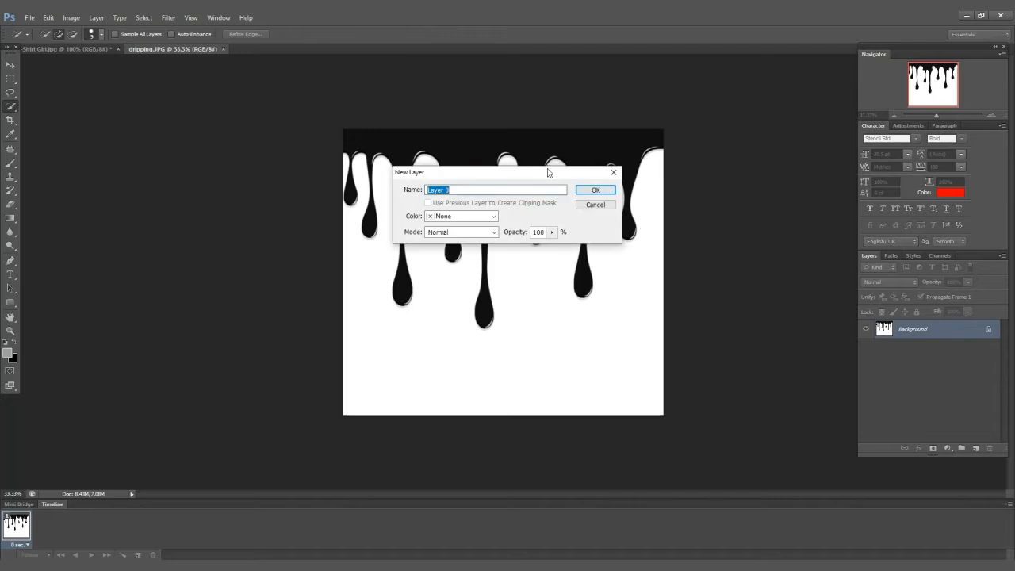
{"action": "left_click", "coordinate": [596, 192]}
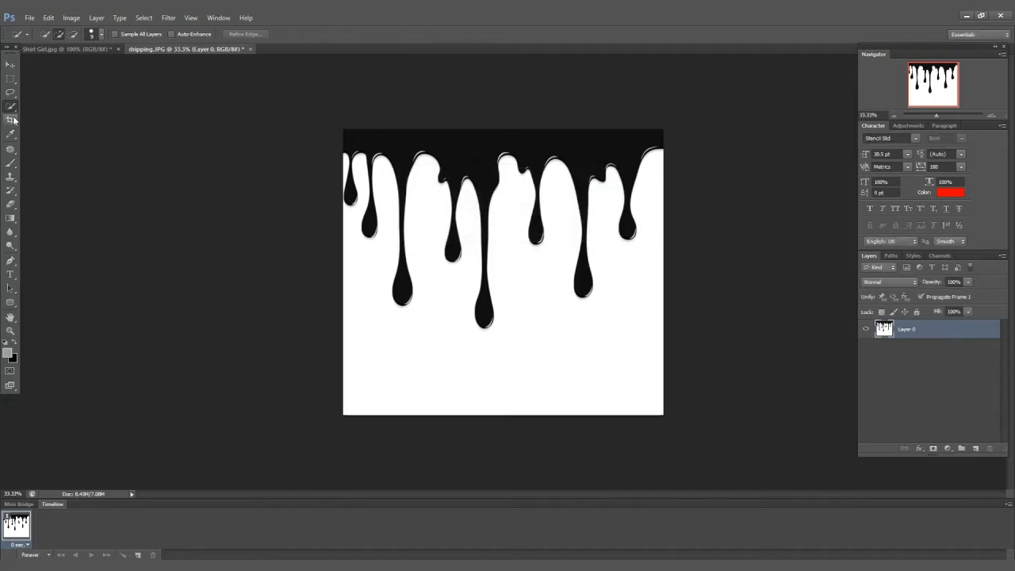
Select the white area of the drip image with the Magic Wand tool and delete it.
{"action": "right_click", "coordinate": [11, 106]}
{"action": "left_click", "coordinate": [44, 117]}
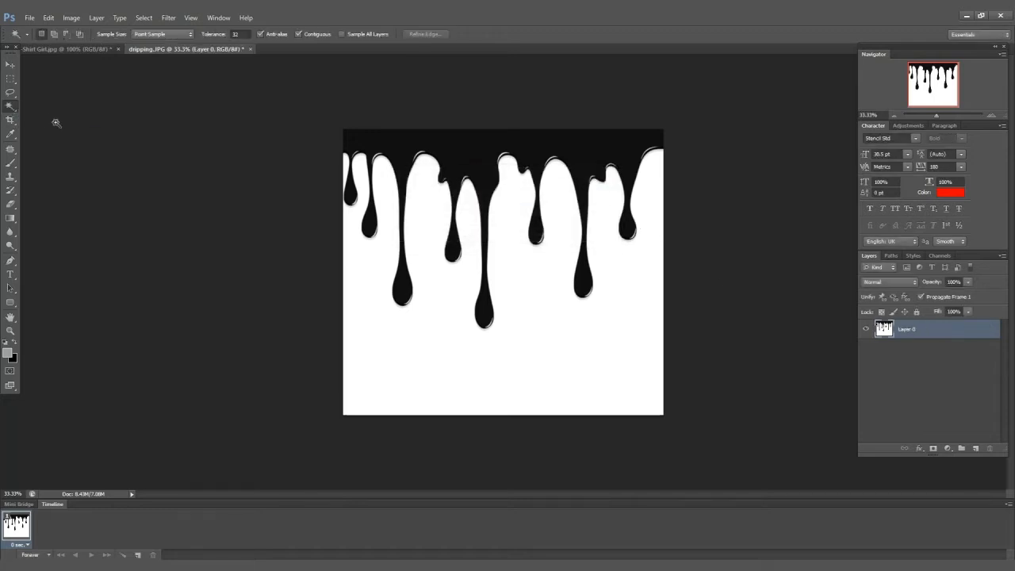
{"action": "left_click", "coordinate": [543, 360]}
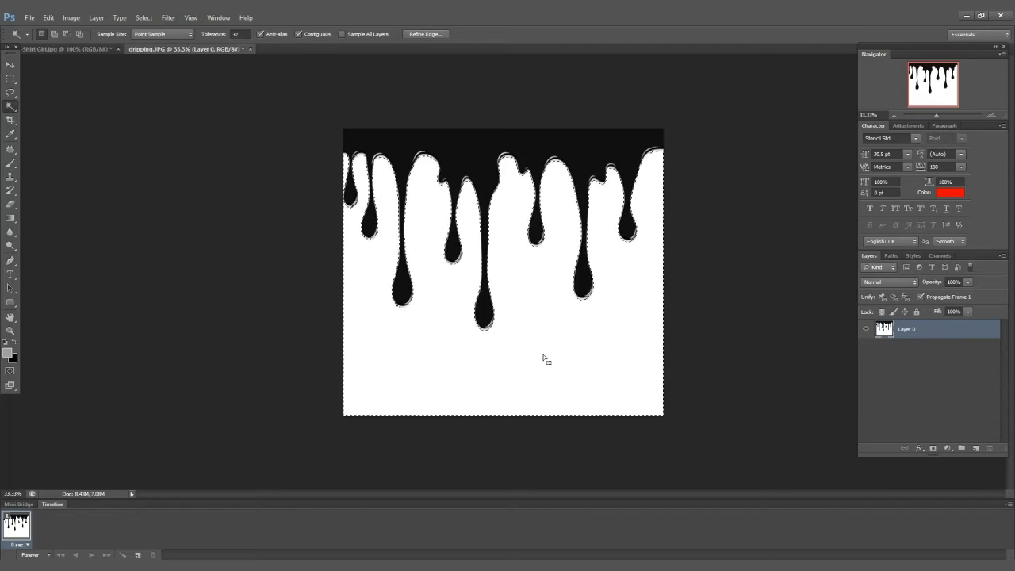
{"action": "key", "text": "Delete"}
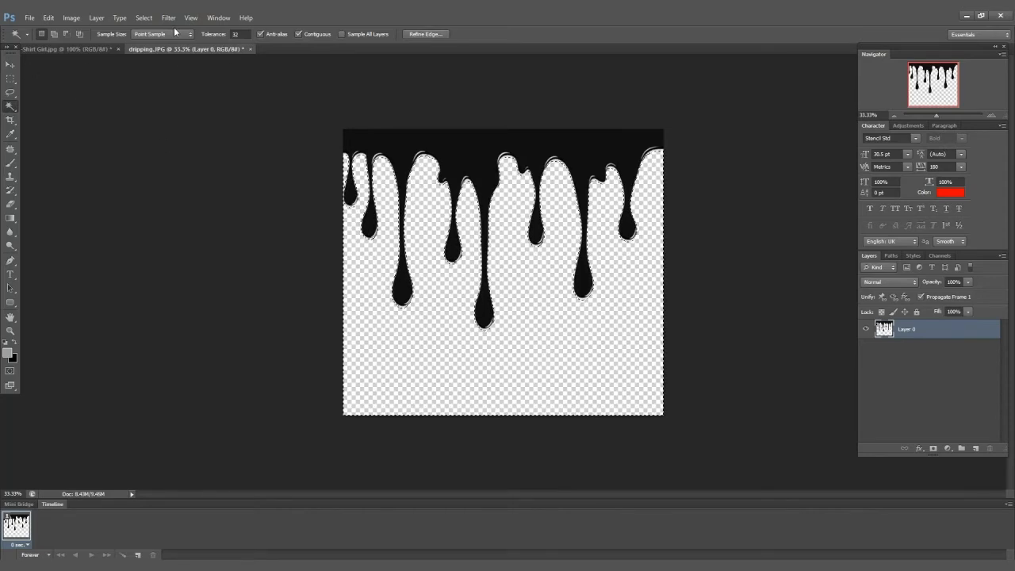
Invert the selection, copy the black drips, and paste them into the Shirt Girl document as a new layer.
{"action": "left_click", "coordinate": [144, 17]}
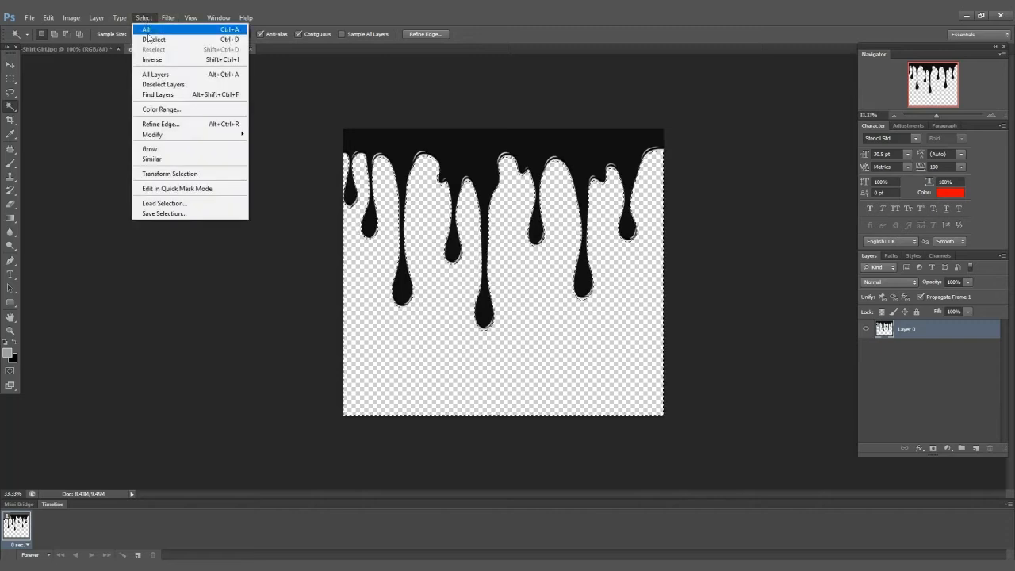
{"action": "left_click", "coordinate": [152, 60]}
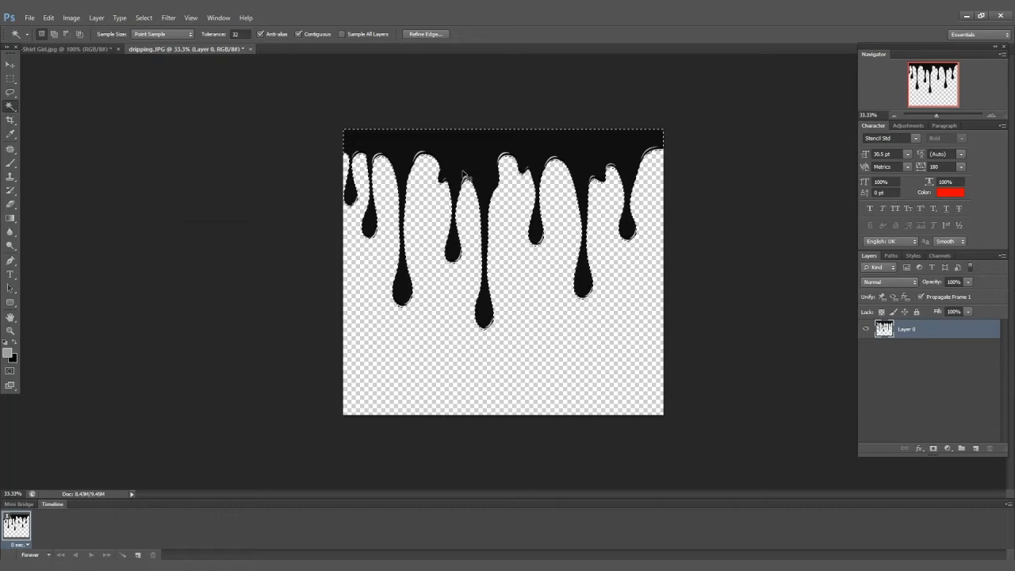
{"action": "key", "text": "ctrl+c"}
{"action": "left_click", "coordinate": [48, 50]}
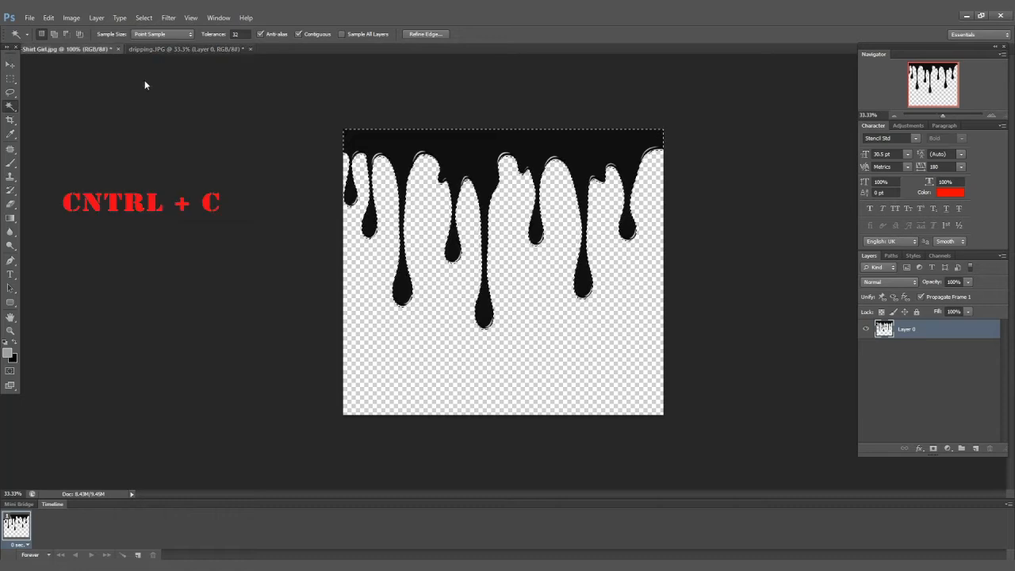
{"action": "left_click", "coordinate": [980, 449]}
{"action": "key", "text": "ctrl+v"}
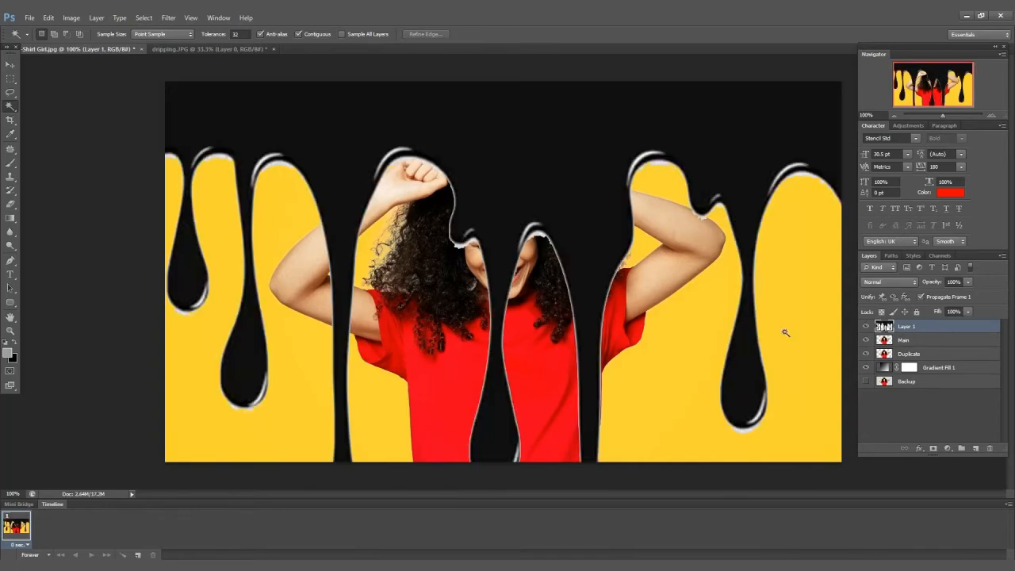
Scale the pasted drips down with Free Transform and position them over the lower half of the red shirt.
{"action": "key", "text": "ctrl+t"}
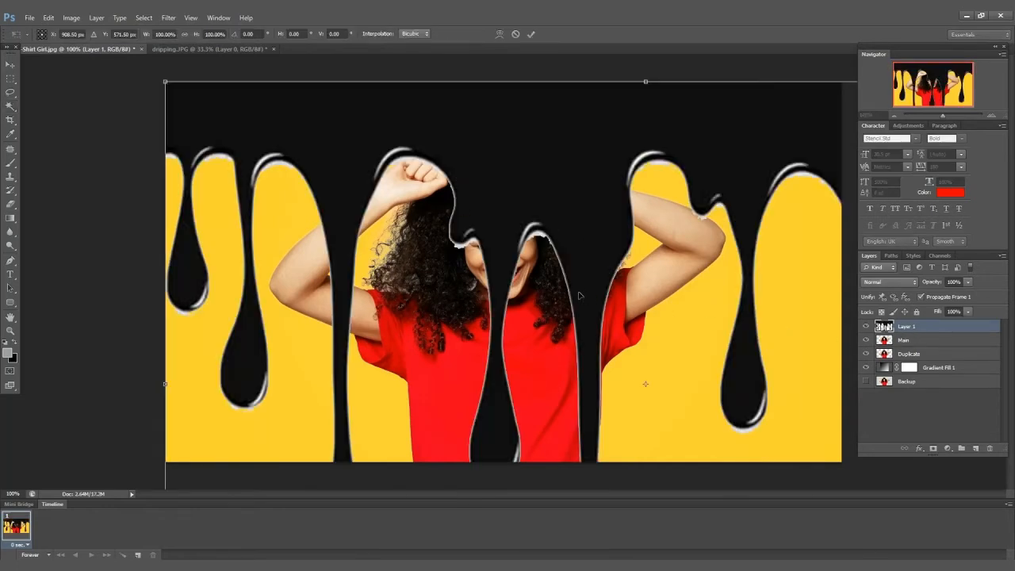
{"action": "left_click_drag", "start_coordinate": [165, 81], "coordinate": [624, 370]}
{"action": "left_click_drag", "start_coordinate": [682, 421], "coordinate": [391, 315]}
{"action": "left_click_drag", "start_coordinate": [832, 265], "coordinate": [612, 405]}
{"action": "left_click_drag", "start_coordinate": [539, 444], "coordinate": [580, 368]}
{"action": "left_click_drag", "start_coordinate": [654, 328], "coordinate": [605, 351]}
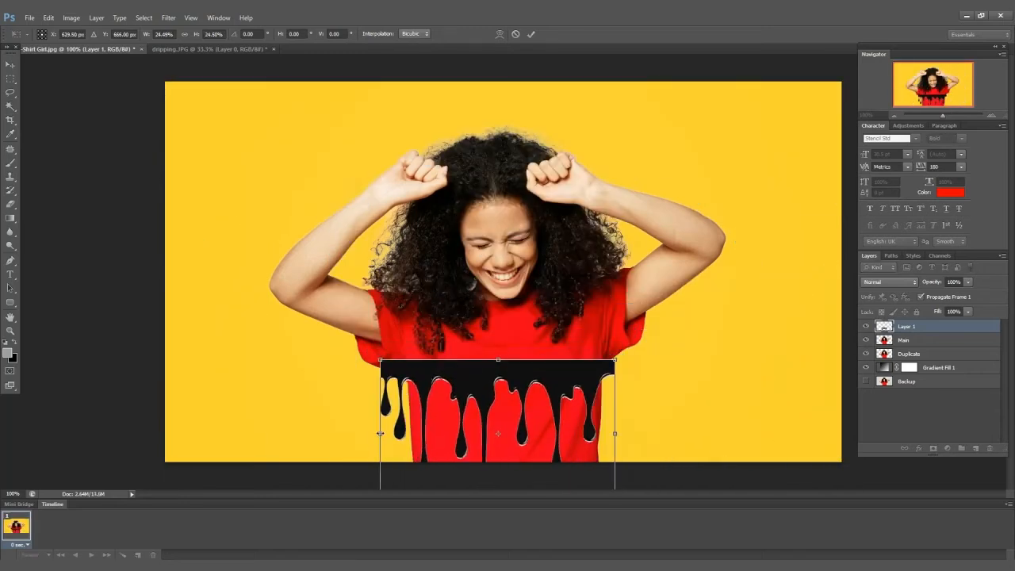
{"action": "left_click_drag", "start_coordinate": [378, 431], "coordinate": [403, 432]}
{"action": "left_click_drag", "start_coordinate": [507, 412], "coordinate": [513, 364]}
{"action": "left_click_drag", "start_coordinate": [618, 455], "coordinate": [605, 442]}
{"action": "left_click_drag", "start_coordinate": [507, 373], "coordinate": [508, 392]}
{"action": "left_click_drag", "start_coordinate": [605, 394], "coordinate": [599, 394]}
{"action": "left_click_drag", "start_coordinate": [503, 462], "coordinate": [502, 449]}
{"action": "left_click_drag", "start_coordinate": [542, 338], "coordinate": [548, 349]}
{"action": "left_click_drag", "start_coordinate": [605, 401], "coordinate": [555, 391]}
{"action": "left_click_drag", "start_coordinate": [612, 401], "coordinate": [619, 401]}
{"action": "key", "text": "Return"}
{"action": "key", "text": "v"}
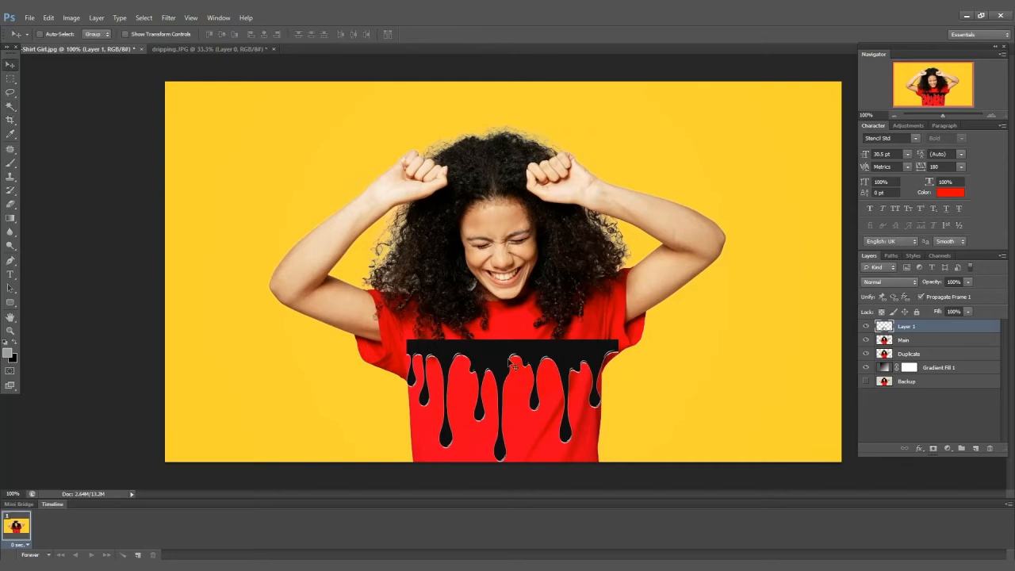
{"action": "left_click_drag", "start_coordinate": [509, 364], "coordinate": [507, 369]}
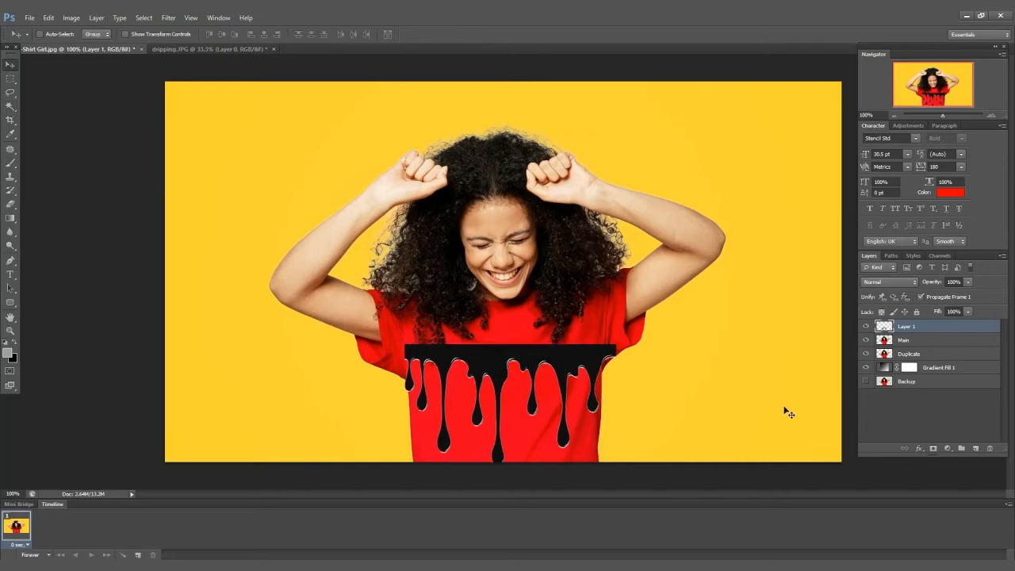
Move the drip layer below Duplicate and clip the Duplicate layer to it as a clipping mask.
{"action": "left_click_drag", "start_coordinate": [909, 326], "coordinate": [911, 358]}
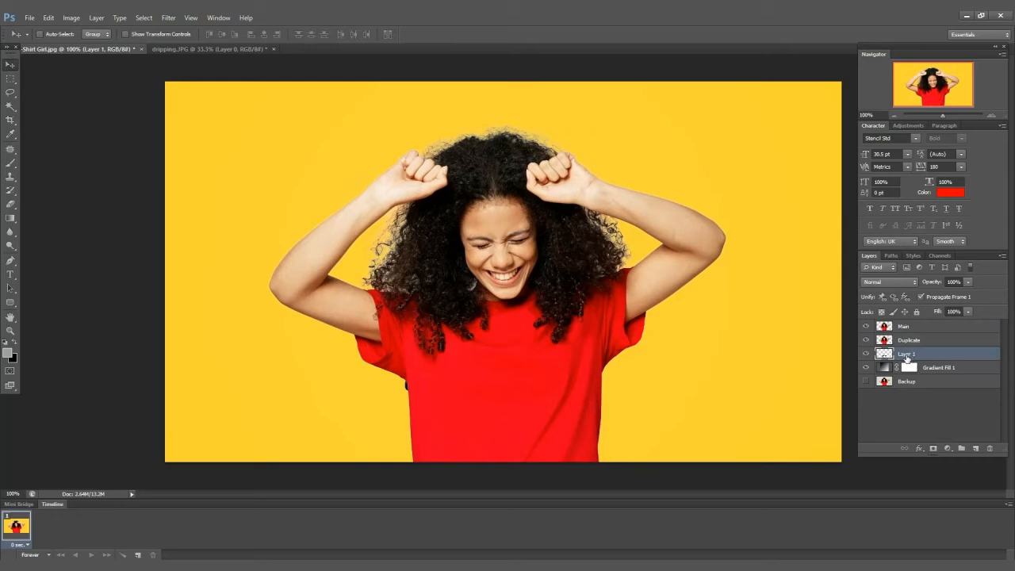
{"action": "left_click", "coordinate": [907, 341]}
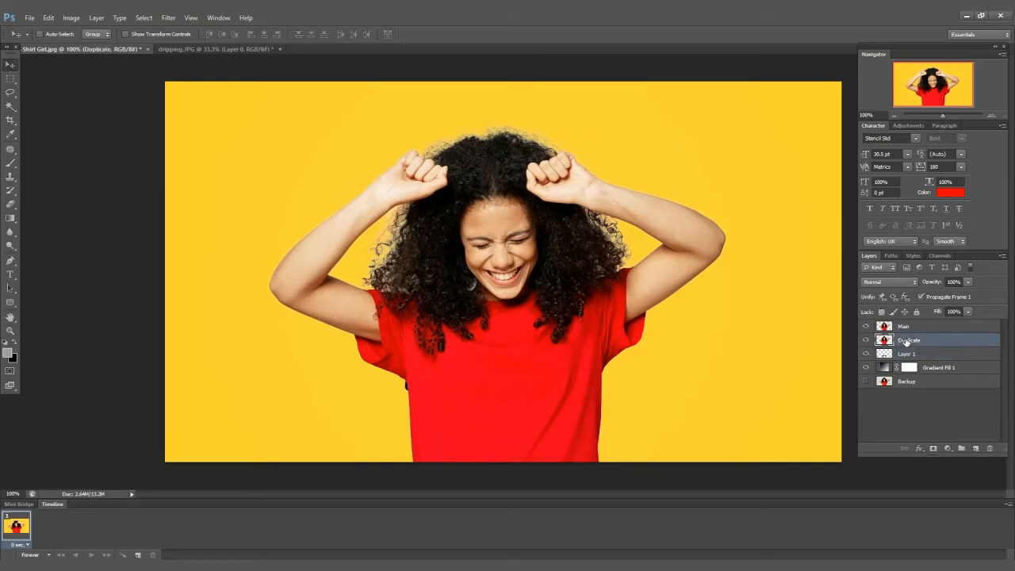
{"action": "right_click", "coordinate": [908, 341]}
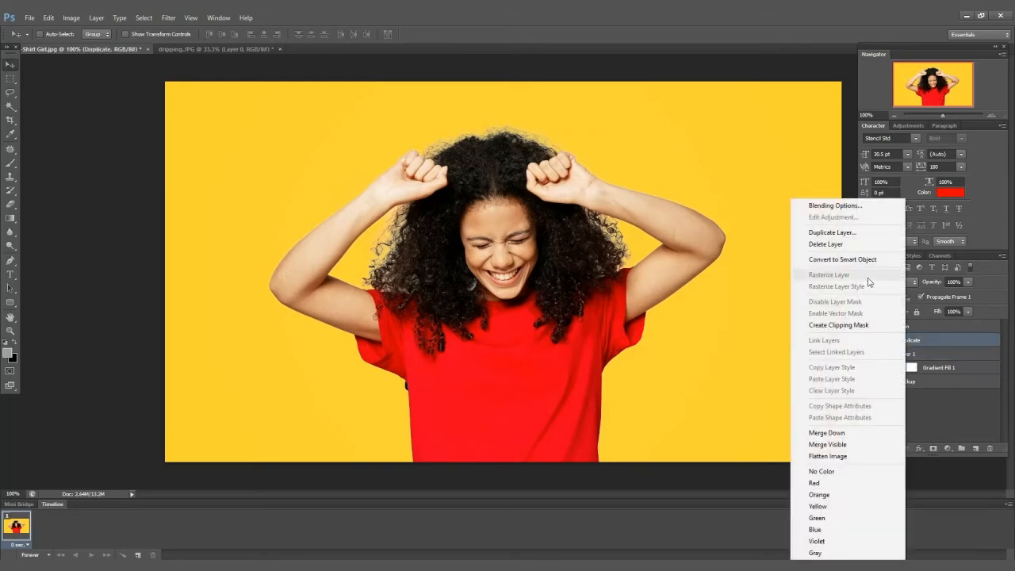
{"action": "left_click", "coordinate": [866, 325]}
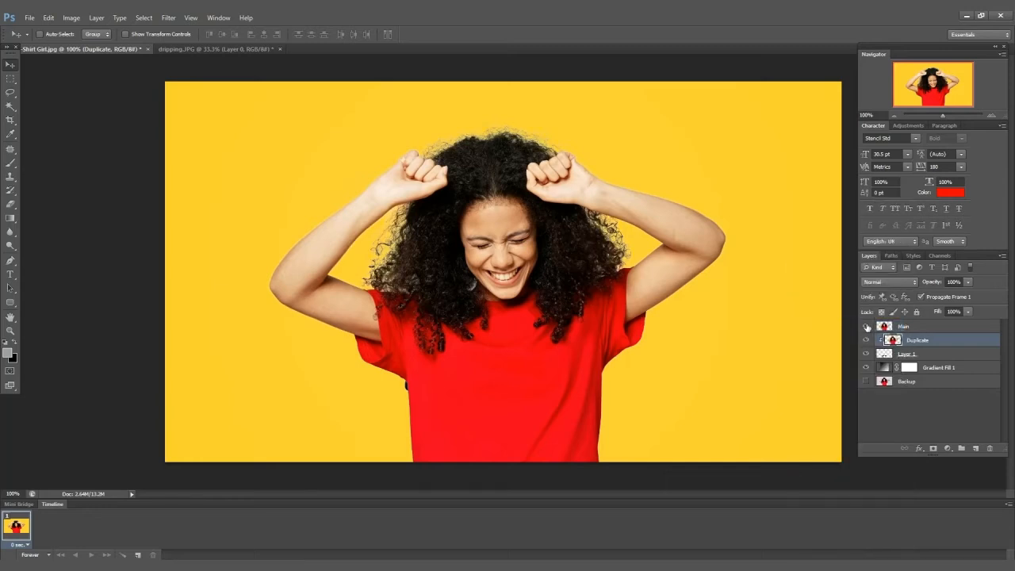
With Main hidden, nudge the drip layer slightly and shorten its height a little.
{"action": "left_click", "coordinate": [866, 326]}
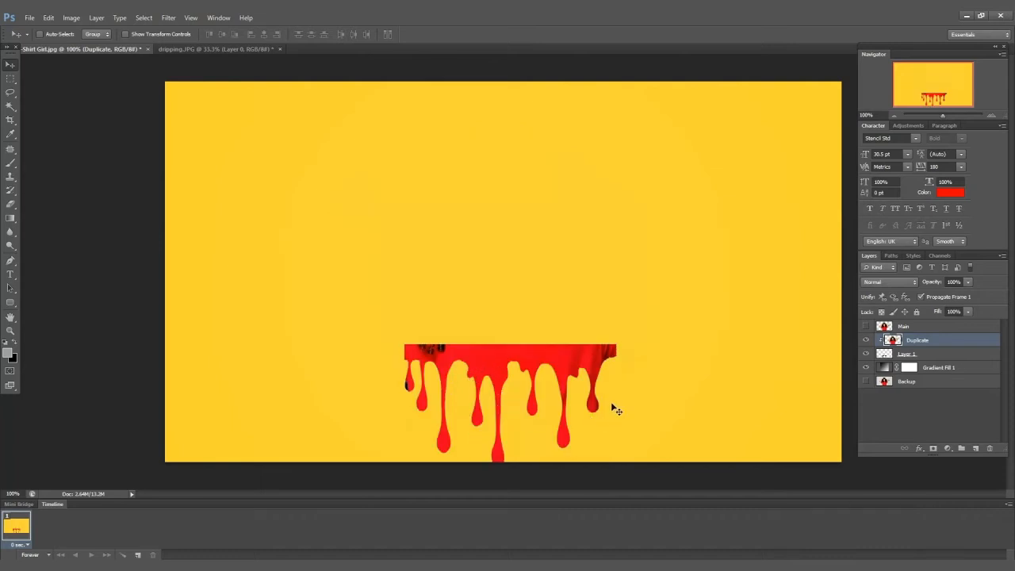
{"action": "left_click", "coordinate": [908, 355]}
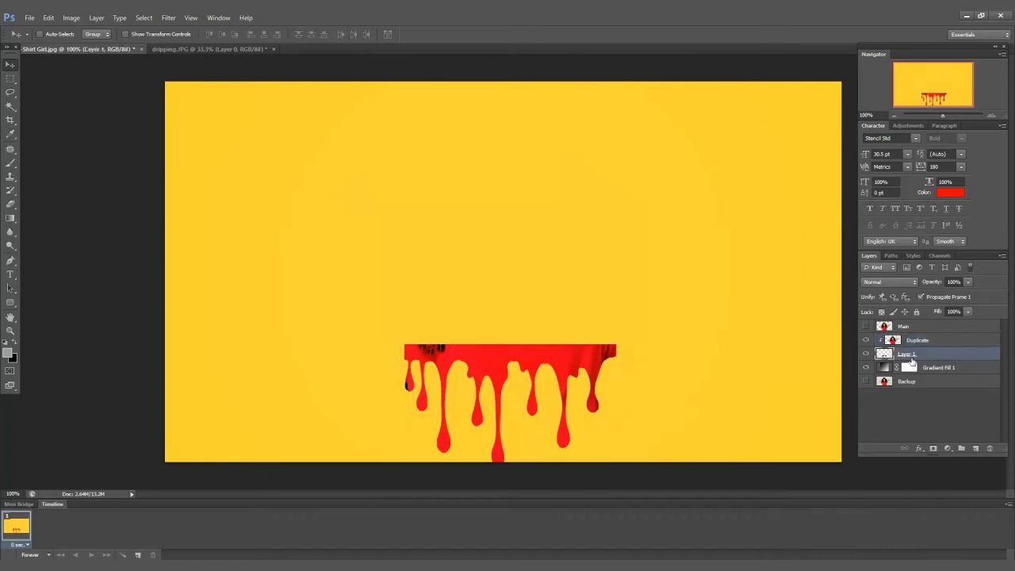
{"action": "left_click_drag", "start_coordinate": [529, 358], "coordinate": [533, 362]}
{"action": "left_click_drag", "start_coordinate": [618, 407], "coordinate": [615, 407]}
{"action": "key", "text": "Return"}
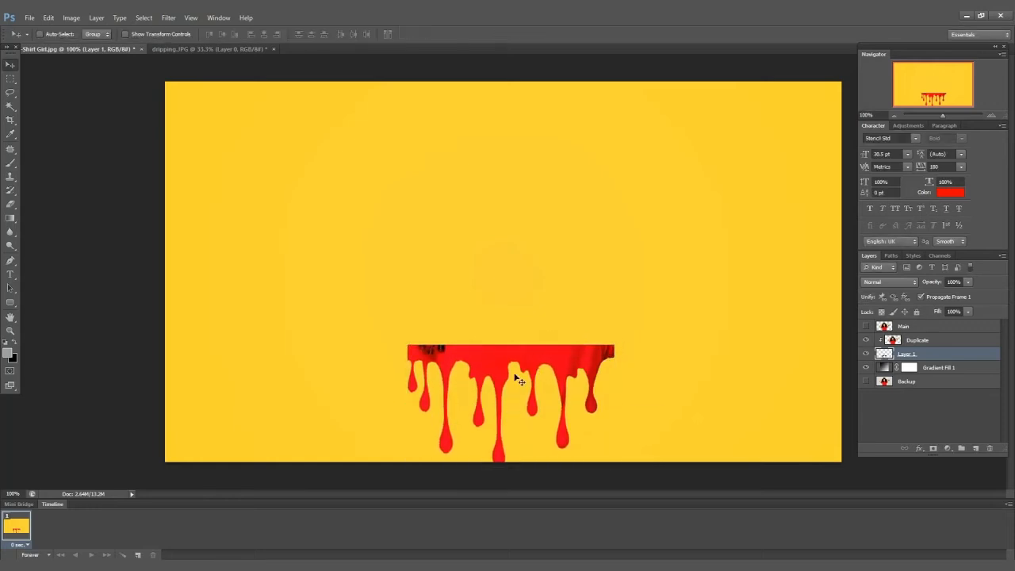
{"action": "key", "text": "ctrl+t"}
{"action": "left_click_drag", "start_coordinate": [512, 467], "coordinate": [512, 462]}
{"action": "key", "text": "Return"}
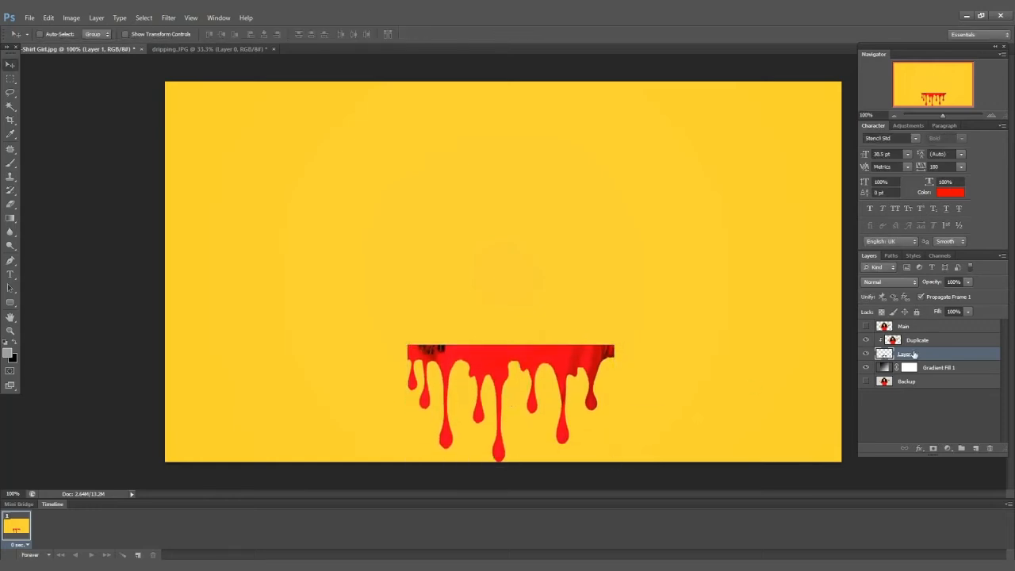
Show the Main layer again and add a layer mask to it with default colors.
{"action": "left_click", "coordinate": [866, 326]}
{"action": "left_click", "coordinate": [920, 327]}
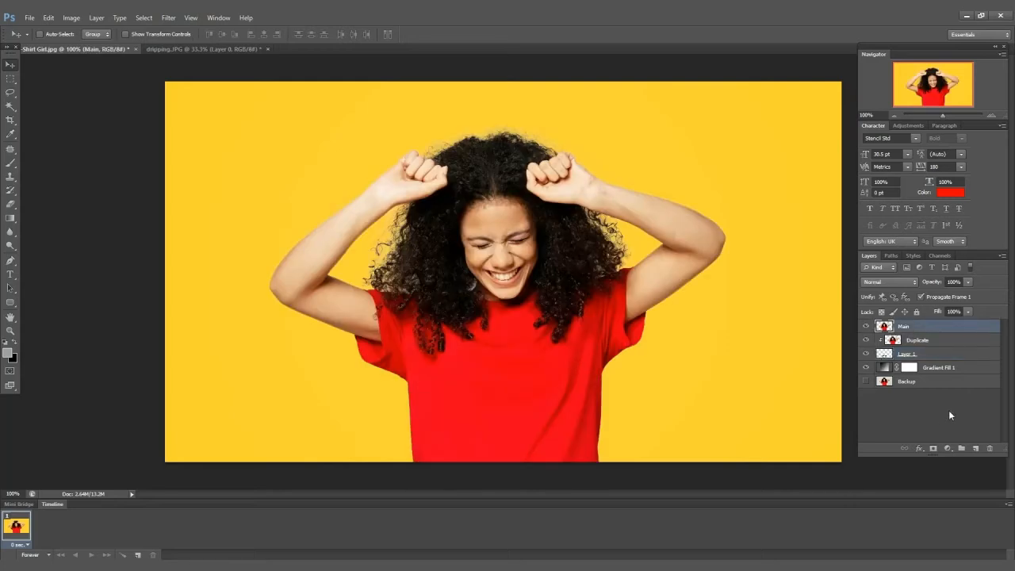
{"action": "key", "text": "d"}
{"action": "left_click", "coordinate": [934, 449]}
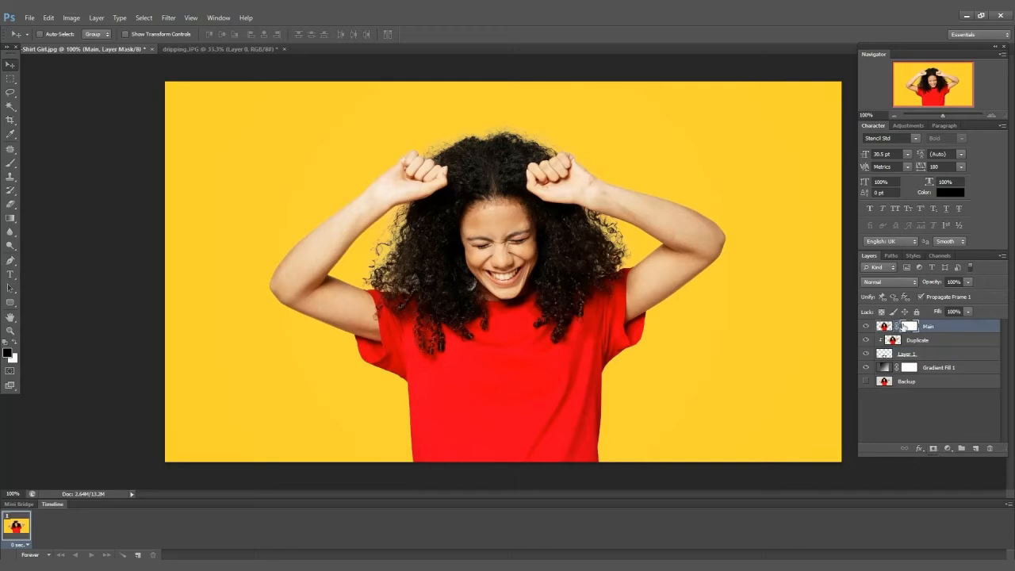
Paint black with a larger brush on Main's mask across the lower shirt to reveal the drips.
{"action": "left_click", "coordinate": [10, 162]}
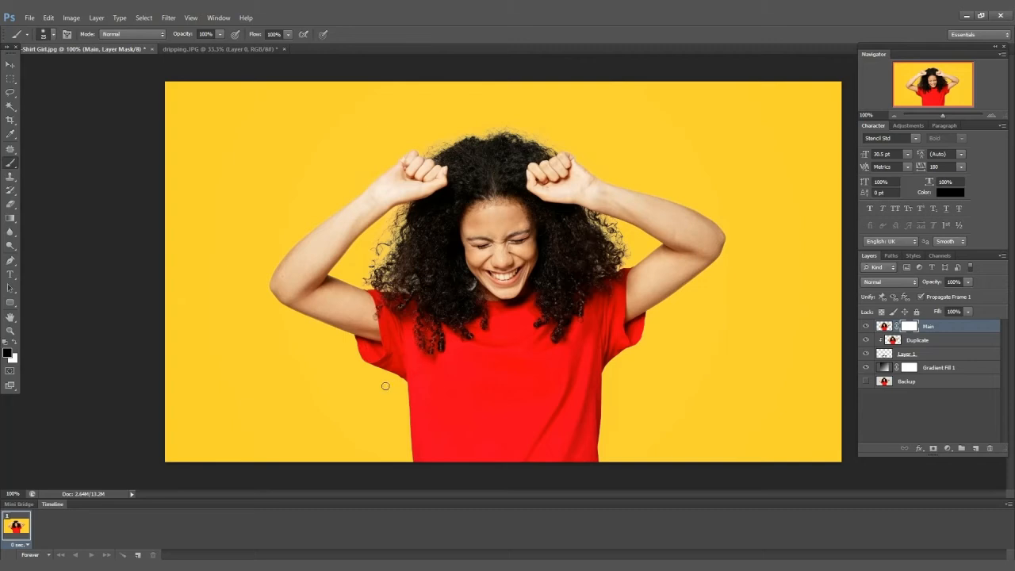
{"action": "key", "text": "bracketright"}
{"action": "key", "text": "bracketright"}
{"action": "key", "text": "bracketright"}
{"action": "key", "text": "bracketright"}
{"action": "key", "text": "bracketright"}
{"action": "mouse_move", "coordinate": [403, 446]}
{"action": "left_mouse_down"}
{"action": "mouse_move", "coordinate": [602, 459]}
{"action": "mouse_move", "coordinate": [417, 451]}
{"action": "mouse_move", "coordinate": [606, 434]}
{"action": "mouse_move", "coordinate": [415, 426]}
{"action": "mouse_move", "coordinate": [577, 421]}
{"action": "mouse_move", "coordinate": [526, 432]}
{"action": "mouse_move", "coordinate": [413, 413]}
{"action": "mouse_move", "coordinate": [576, 409]}
{"action": "mouse_move", "coordinate": [532, 405]}
{"action": "mouse_move", "coordinate": [527, 353]}
{"action": "mouse_move", "coordinate": [540, 378]}
{"action": "left_mouse_up"}
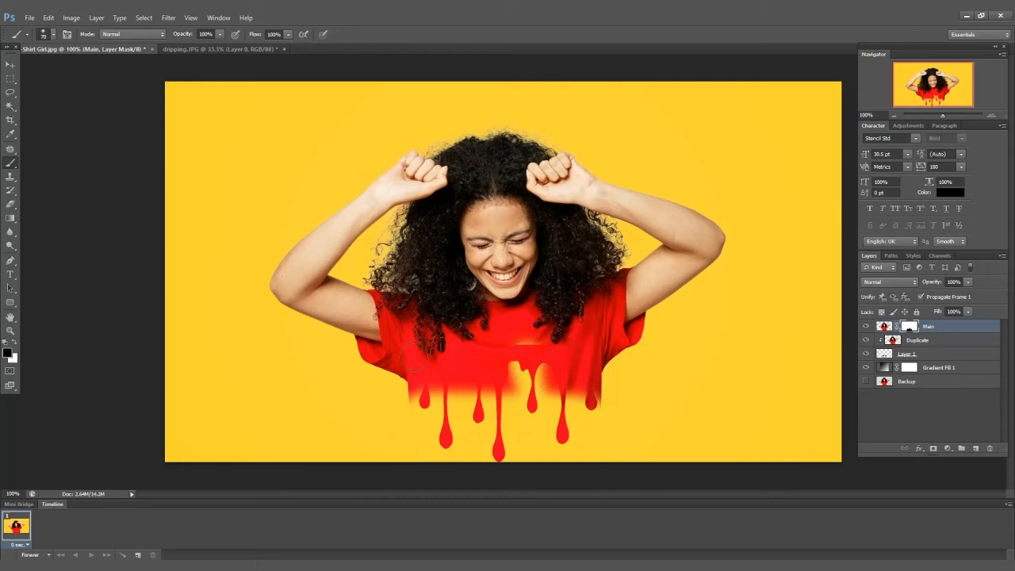
Refine Main's layer mask around the drips, switching paint colors and using a smaller brush to clean the shirt edges.
{"action": "left_click", "coordinate": [14, 346]}
{"action": "mouse_move", "coordinate": [544, 349]}
{"action": "left_mouse_down"}
{"action": "mouse_move", "coordinate": [544, 379]}
{"action": "mouse_move", "coordinate": [513, 378]}
{"action": "mouse_move", "coordinate": [515, 399]}
{"action": "mouse_move", "coordinate": [577, 395]}
{"action": "mouse_move", "coordinate": [546, 400]}
{"action": "mouse_move", "coordinate": [441, 374]}
{"action": "mouse_move", "coordinate": [567, 379]}
{"action": "mouse_move", "coordinate": [583, 406]}
{"action": "left_mouse_up"}
{"action": "left_click", "coordinate": [14, 345]}
{"action": "key", "text": "bracketleft"}
{"action": "key", "text": "bracketleft"}
{"action": "key", "text": "bracketleft"}
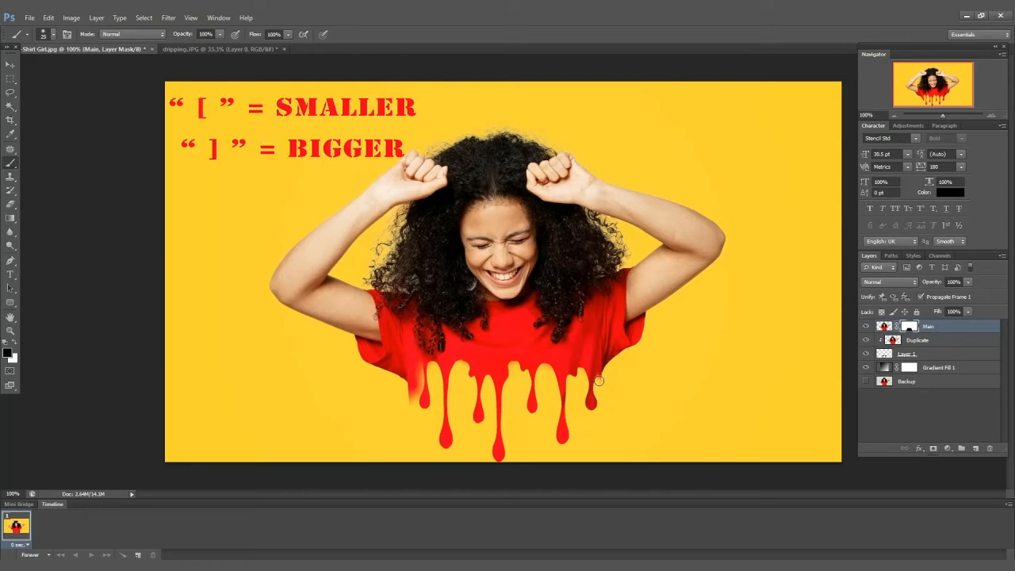
{"action": "left_click_drag", "start_coordinate": [603, 379], "coordinate": [597, 381]}
{"action": "mouse_move", "coordinate": [414, 402]}
{"action": "left_mouse_down"}
{"action": "mouse_move", "coordinate": [419, 367]}
{"action": "mouse_move", "coordinate": [413, 393]}
{"action": "mouse_move", "coordinate": [417, 377]}
{"action": "left_mouse_up"}
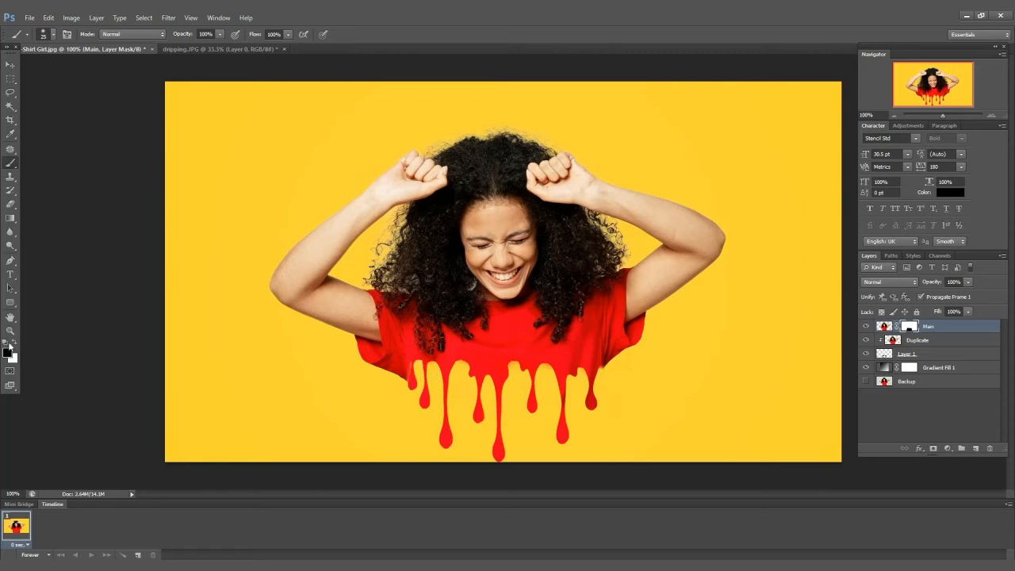
Bring the 4.png splash image into the document, place it below Layer 1, and position it left of the woman.
{"action": "key", "text": "x"}
{"action": "key", "text": "x"}
{"action": "left_click", "coordinate": [14, 65]}
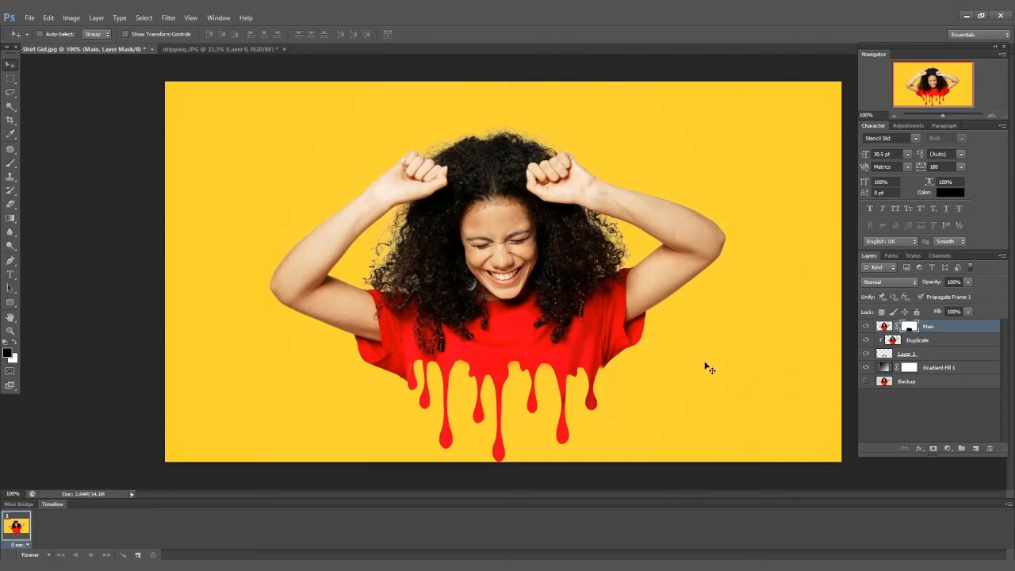
{"action": "left_click", "coordinate": [352, 562]}
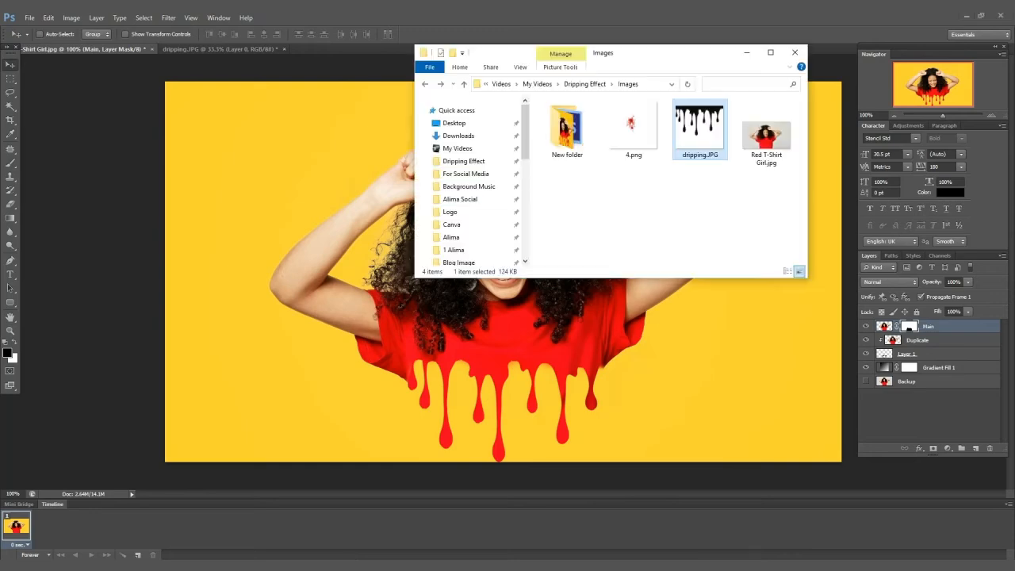
{"action": "left_click_drag", "start_coordinate": [631, 131], "coordinate": [438, 12]}
{"action": "left_click_drag", "start_coordinate": [485, 245], "coordinate": [313, 144]}
{"action": "left_click_drag", "start_coordinate": [922, 330], "coordinate": [914, 374]}
{"action": "left_click_drag", "start_coordinate": [303, 135], "coordinate": [340, 200]}
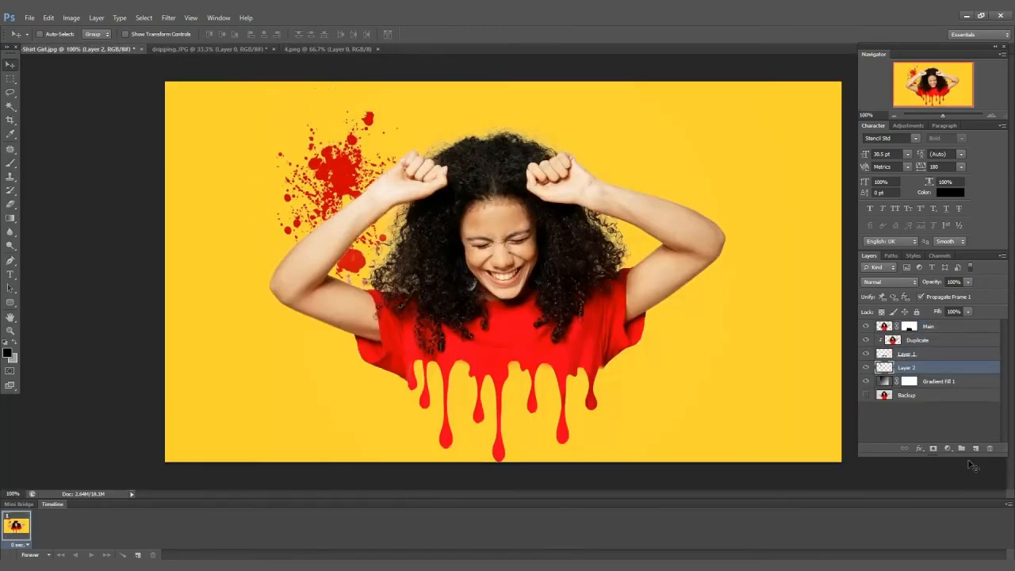
Rename the splash layer to Splash.
{"action": "double_click", "coordinate": [912, 368]}
{"action": "type", "text": "Splash"}
{"action": "key", "text": "Return"}
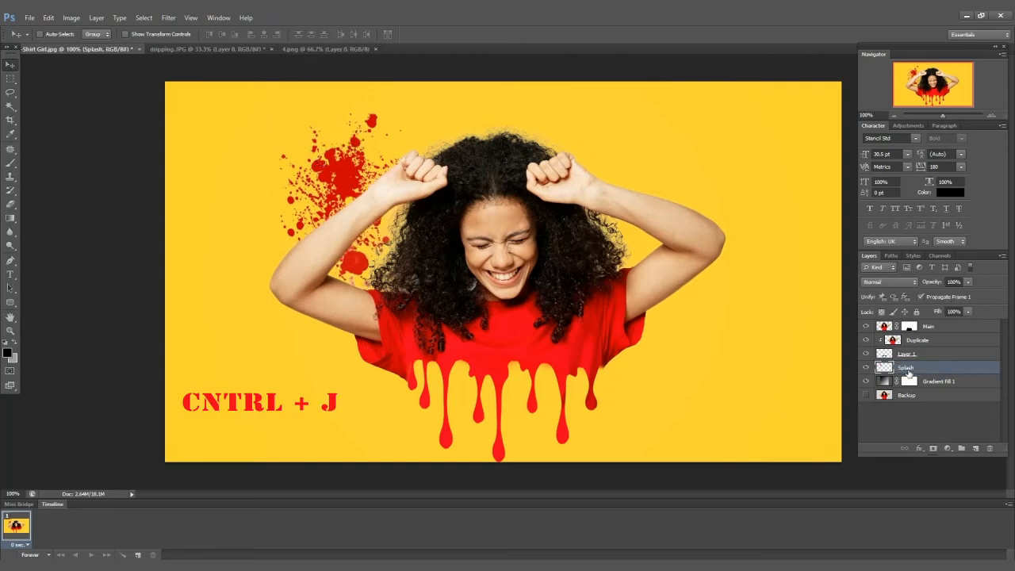
Duplicate the Splash layer and move the copy to the lower right beside the shirt.
{"action": "key", "text": "ctrl+j"}
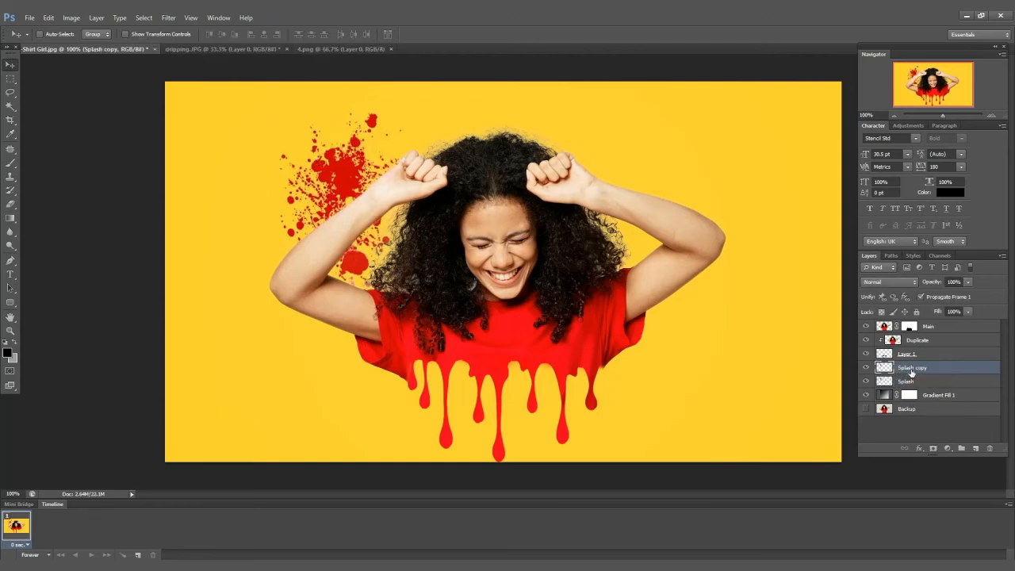
{"action": "left_click_drag", "start_coordinate": [544, 272], "coordinate": [662, 366]}
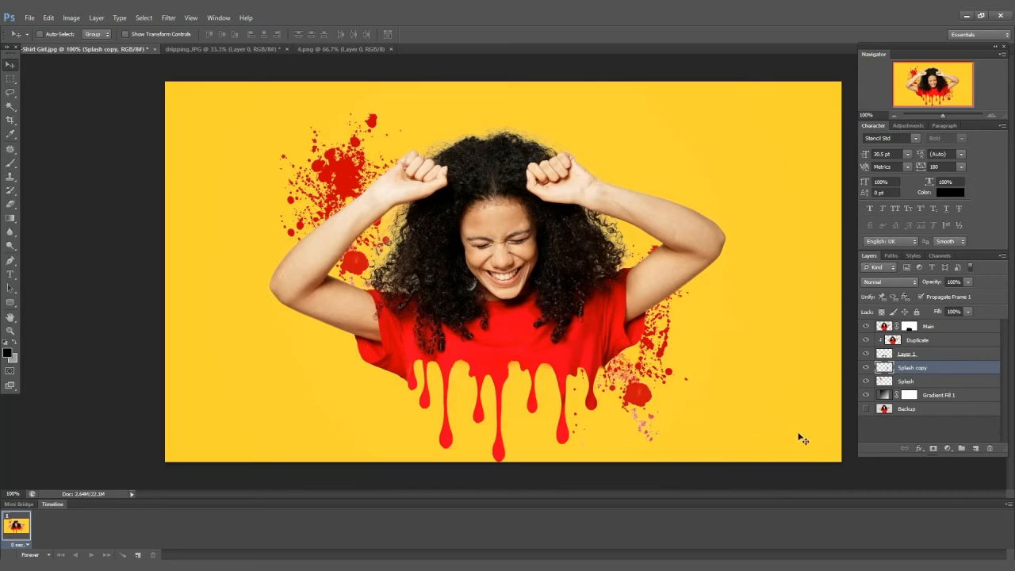
{"action": "left_click", "coordinate": [909, 327]}
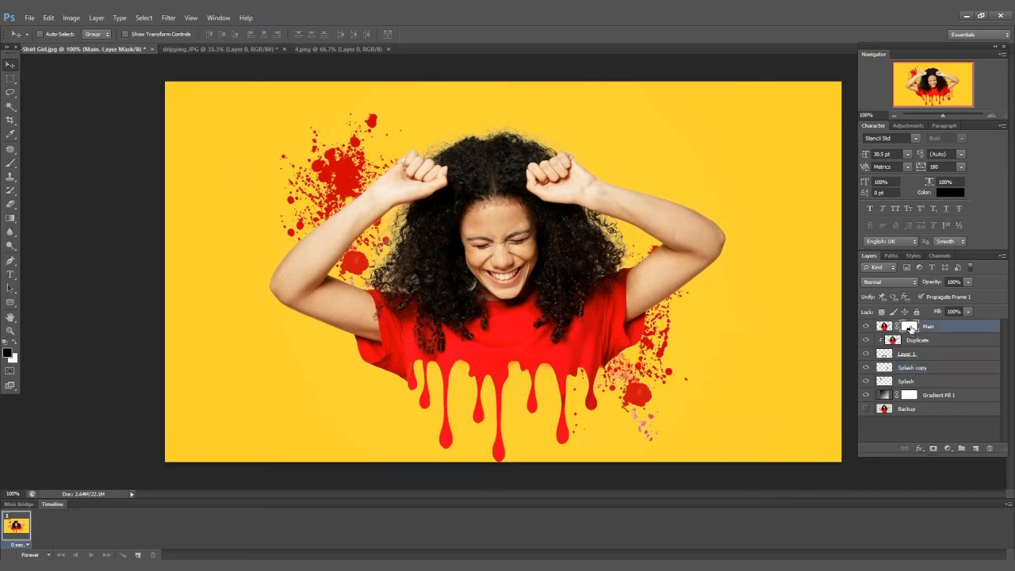
{"action": "left_click", "coordinate": [9, 163]}
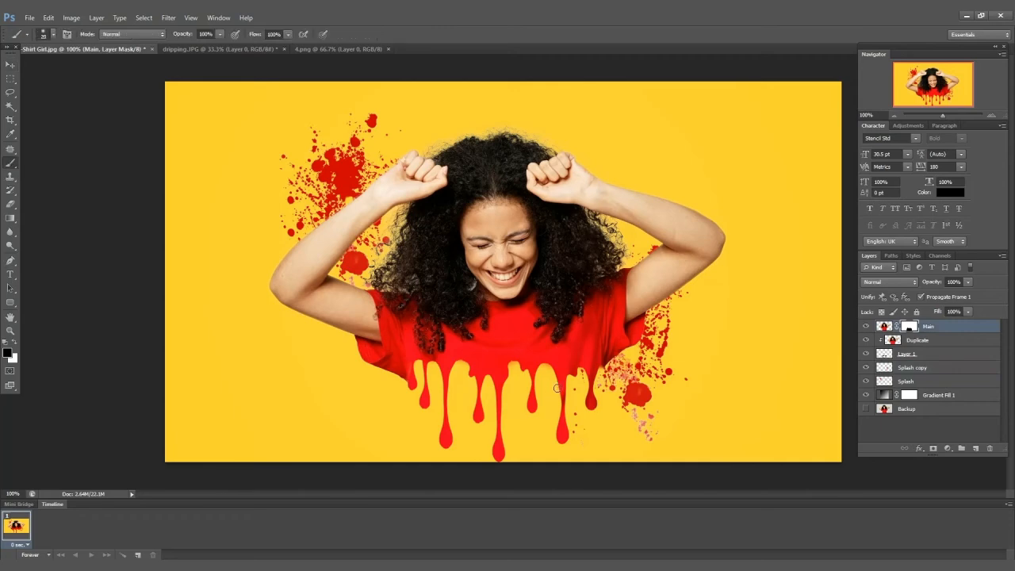
{"action": "key", "text": "ctrl+plus"}
{"action": "scroll", "coordinate": [533, 359], "scroll_direction": "down", "scroll_amount": 2}
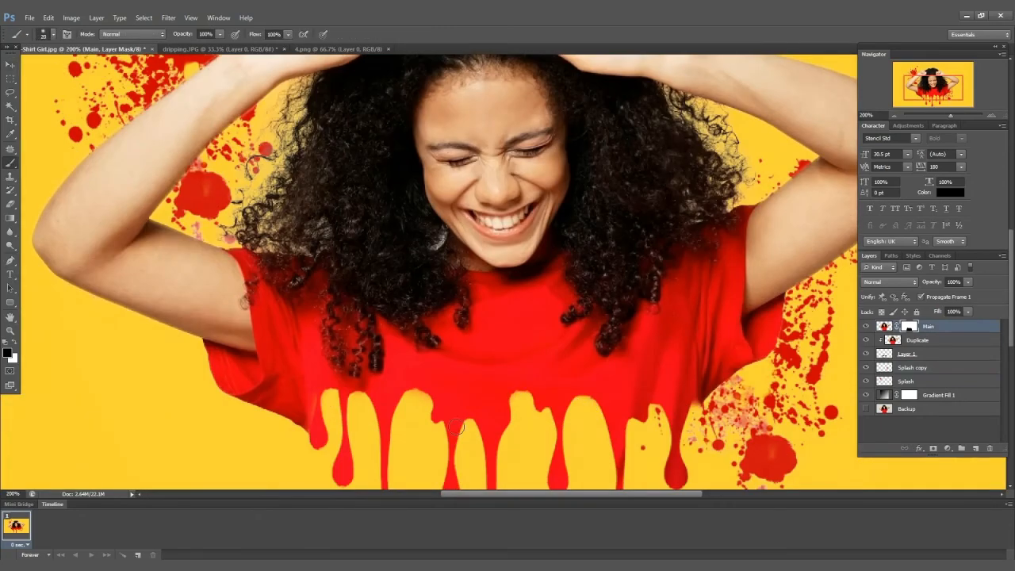
{"action": "key", "text": "ctrl+minus"}
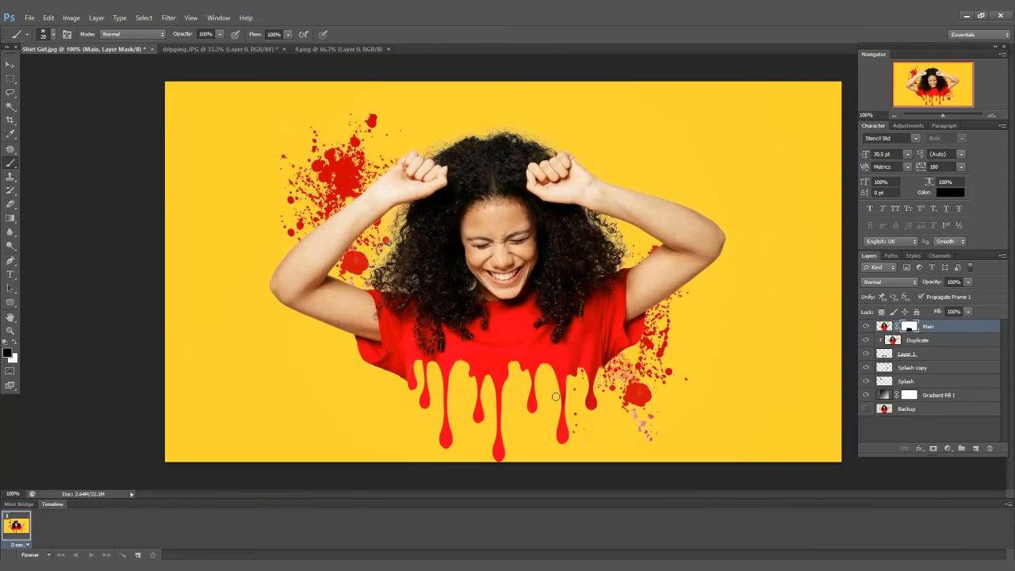
Select the Splash copy layer and nudge it slightly down and right.
{"action": "left_click", "coordinate": [953, 344]}
{"action": "left_click", "coordinate": [922, 369]}
{"action": "key", "text": "v"}
{"action": "left_click_drag", "start_coordinate": [633, 375], "coordinate": [637, 380]}
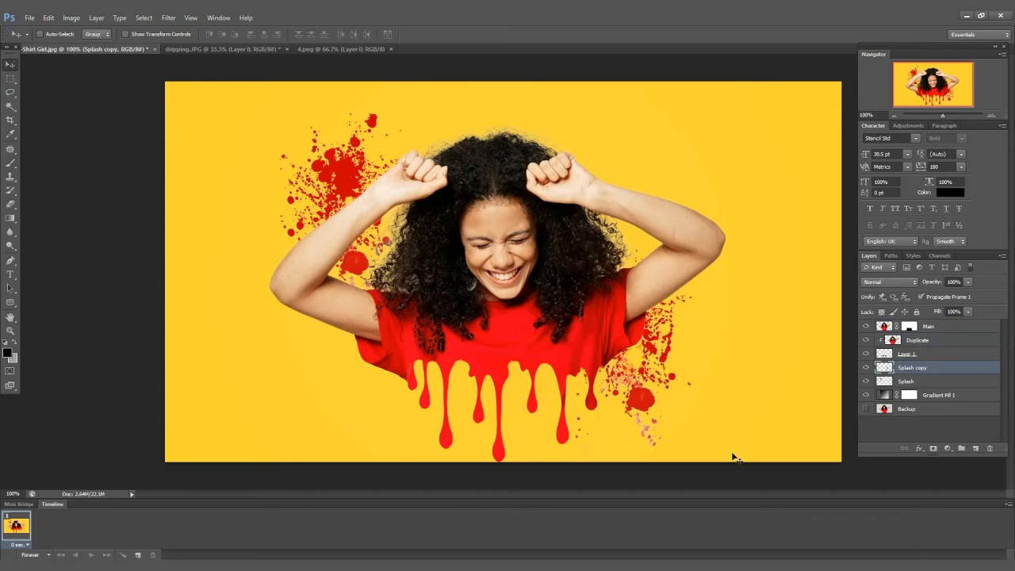
Select the layers from Splash up to Main and group them together.
{"action": "left_click", "coordinate": [913, 382]}
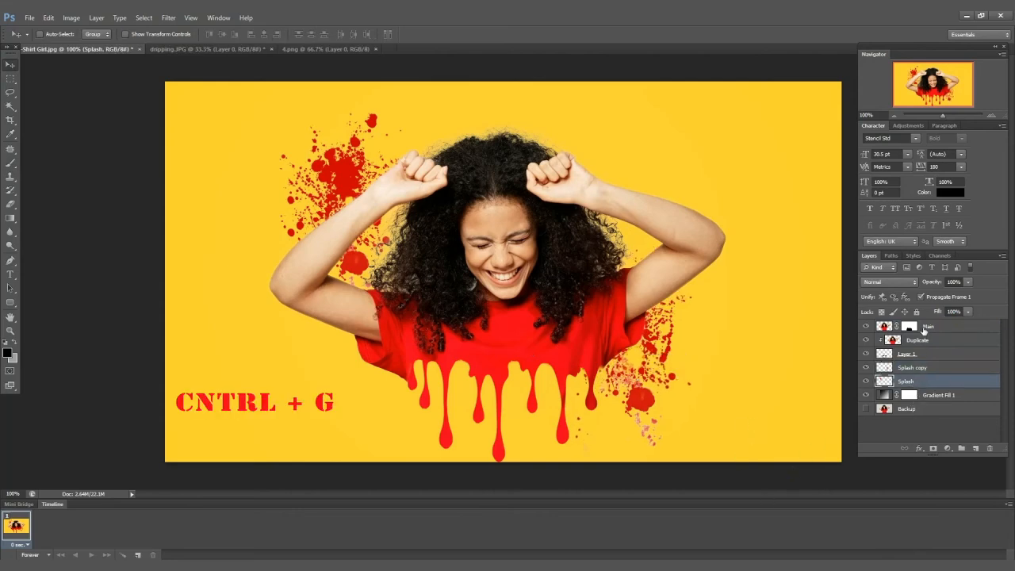
{"action": "left_click", "coordinate": [925, 329], "text": "shift"}
{"action": "key", "text": "ctrl+g"}
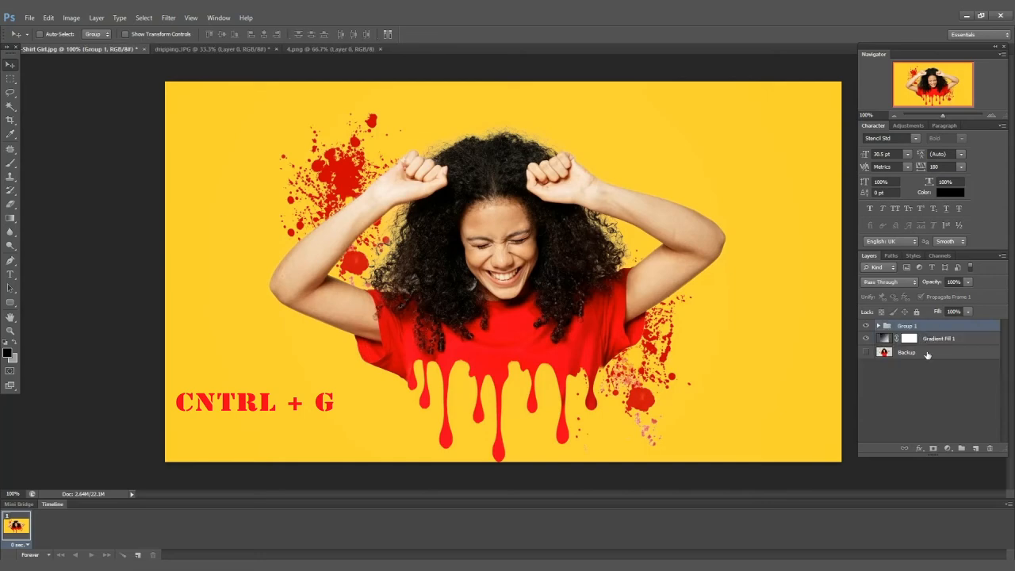
Create a merged stamp layer of all visible content and hide the group beneath it.
{"action": "left_click", "coordinate": [932, 362]}
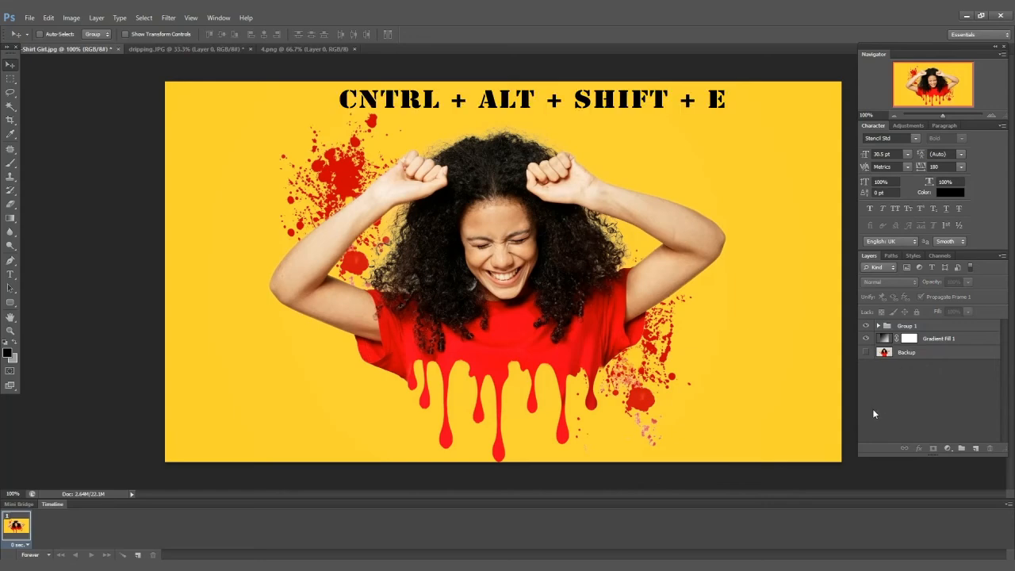
{"action": "key", "text": "ctrl+alt+shift+e"}
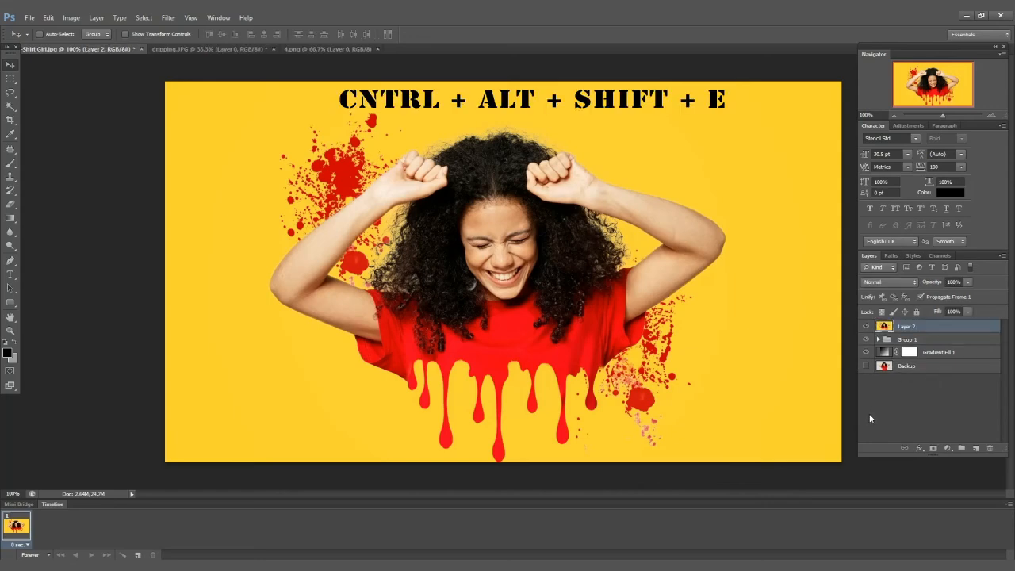
{"action": "left_click", "coordinate": [867, 339]}
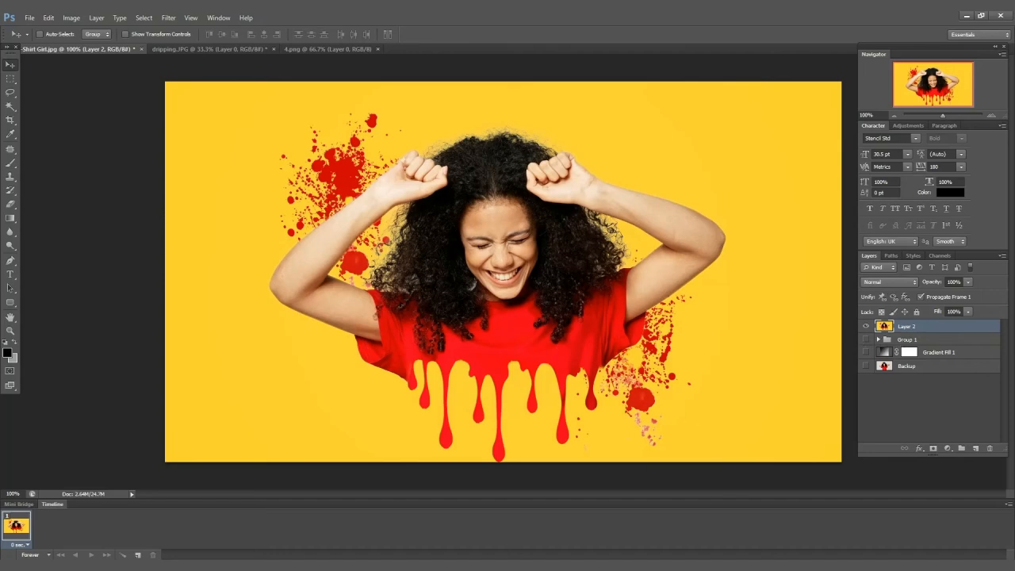